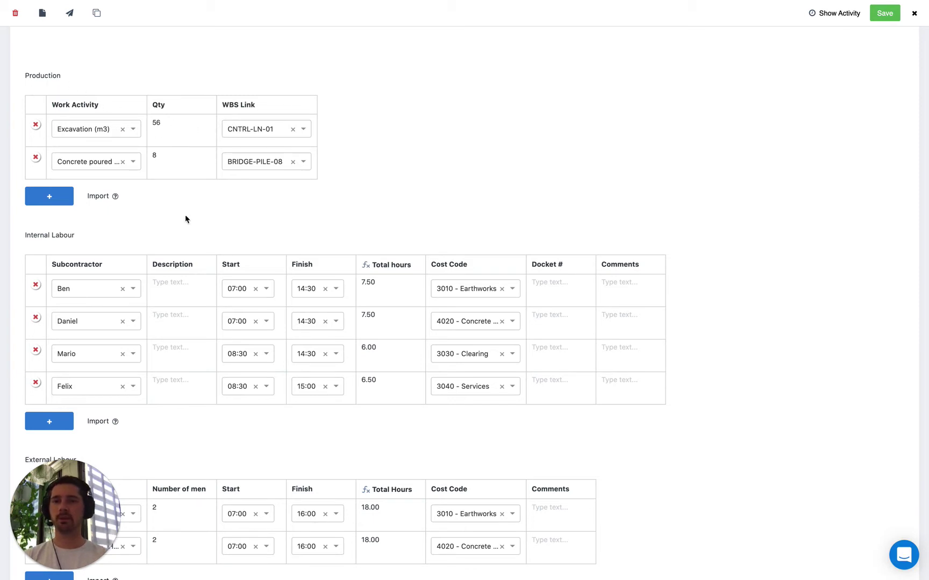
# Step: Examine the Total hours values in the Internal Labour table of the open site diary
pyautogui.scroll(-2, 183, 203)
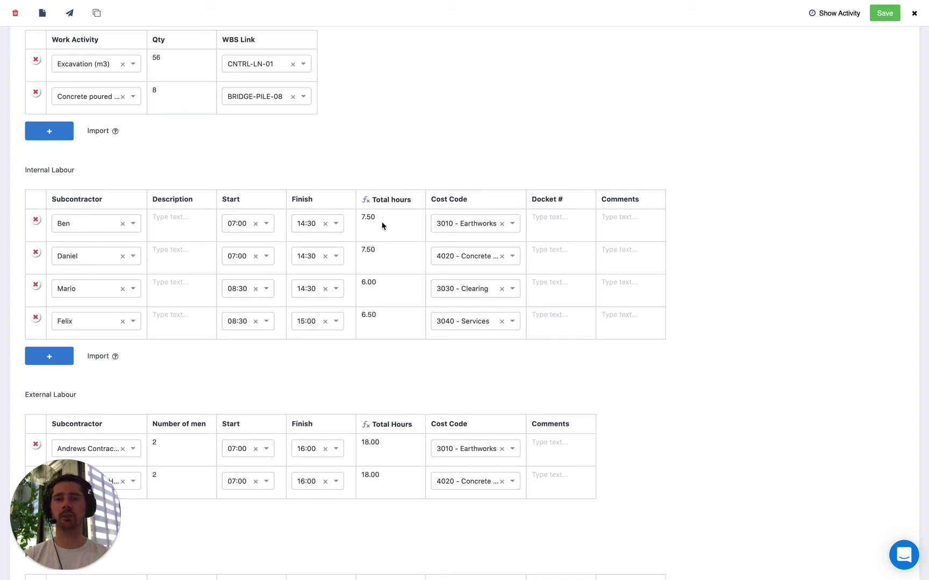
pyautogui.moveTo(360, 217); pyautogui.dragTo(402, 221)
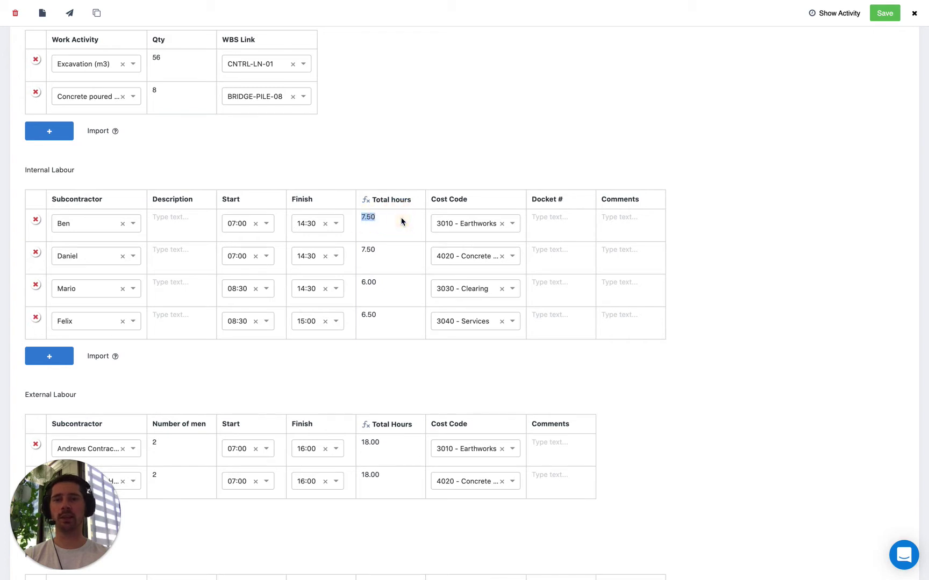
pyautogui.click(373, 218)
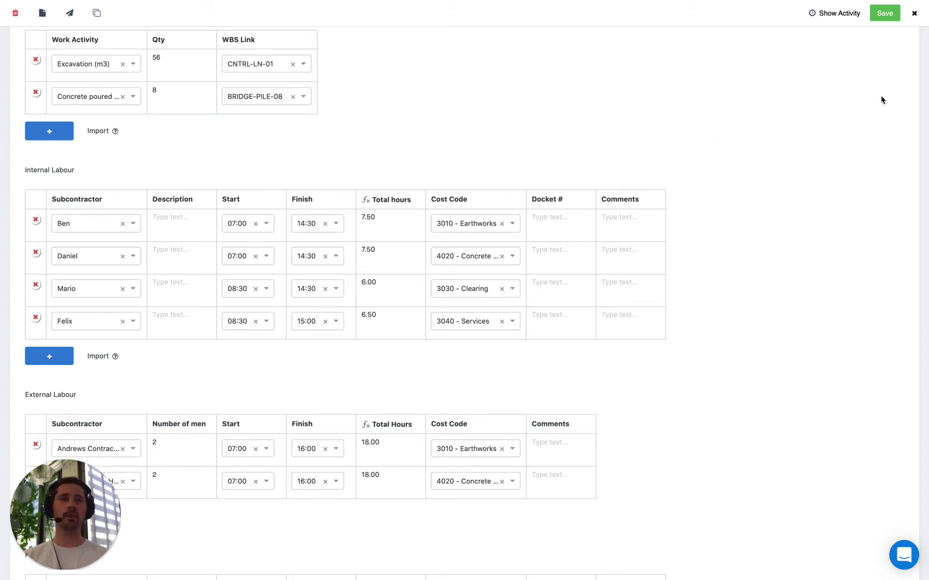
# Step: Close the open site diary, discarding changes, and show the Site Diary list as a register
pyautogui.click(912, 14)
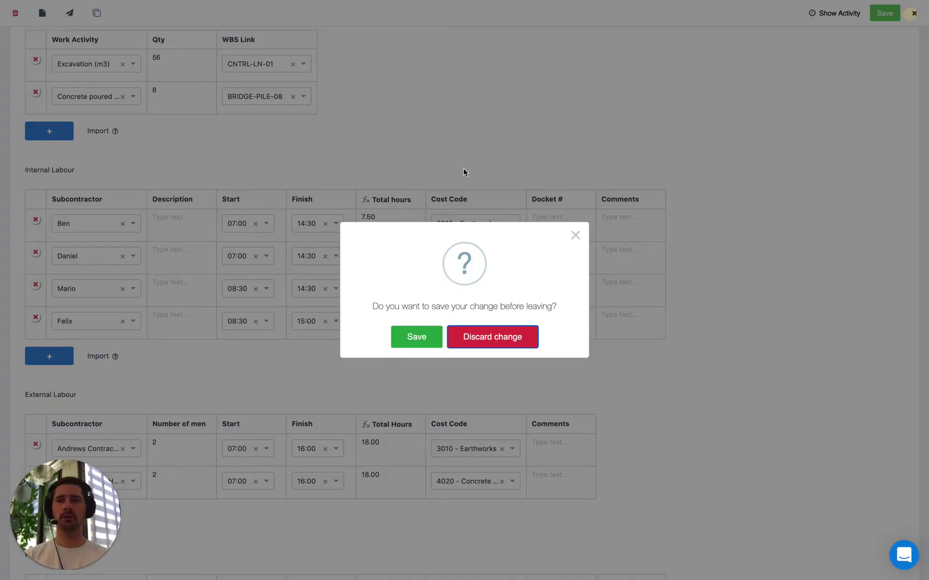
pyautogui.click(516, 340)
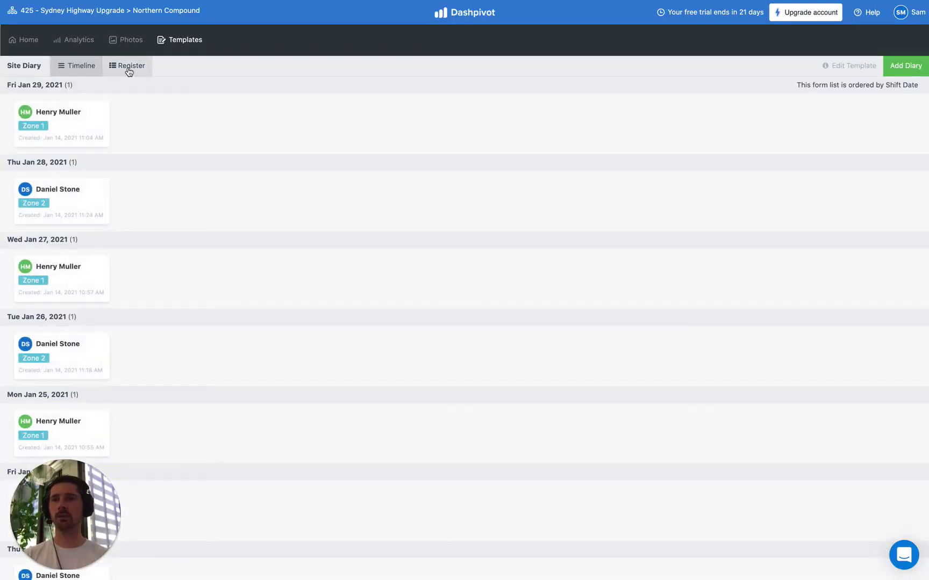
pyautogui.click(121, 73)
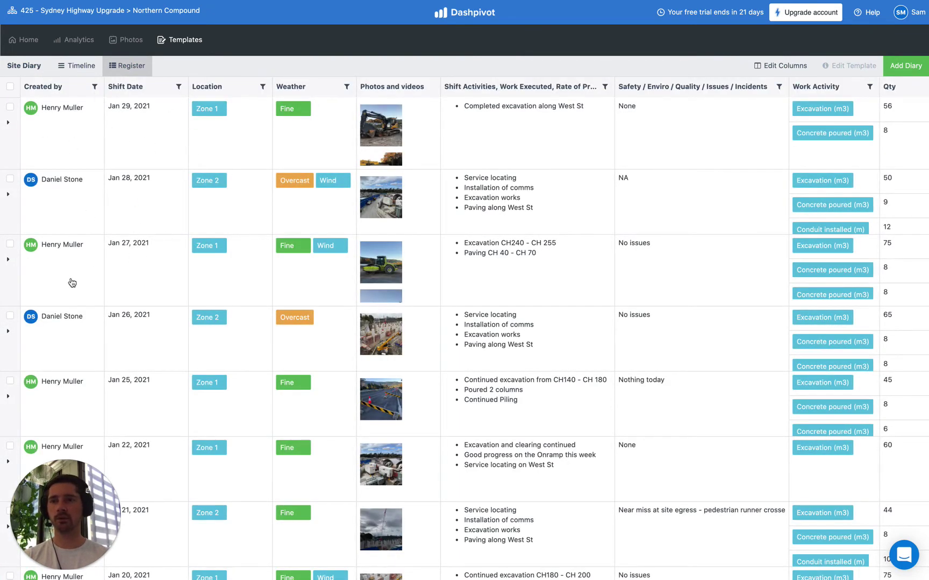
# Step: Examine the register's columns for work activity, quantity, WBS link, labour names, hours and cost codes across the diaries
pyautogui.hscroll(5, 217, 303)
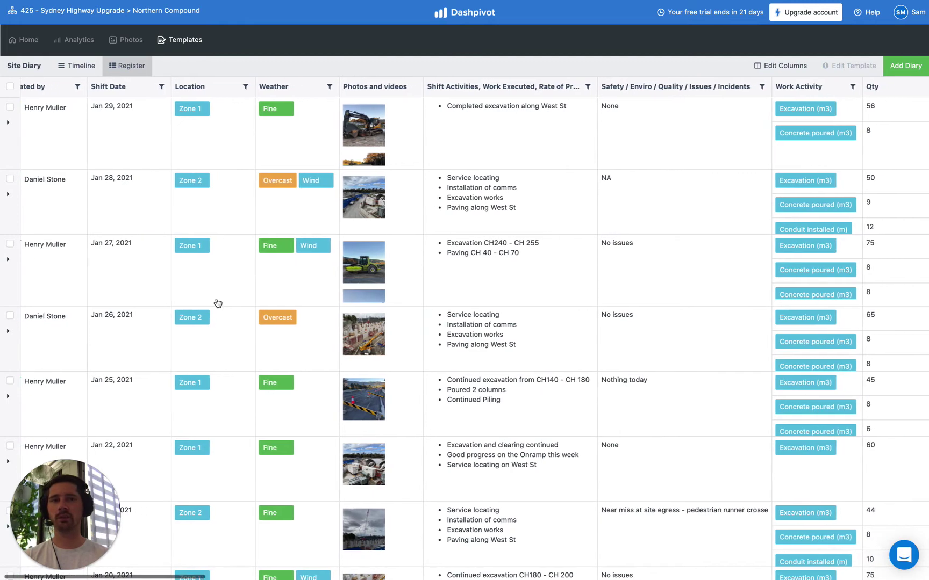
pyautogui.hscroll(5, 218, 302)
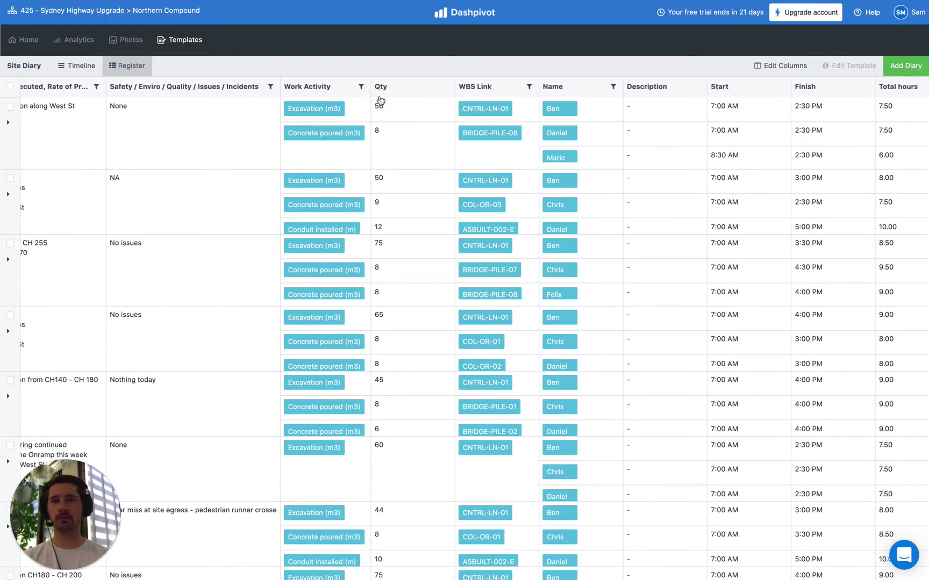
pyautogui.hscroll(1, 387, 121)
pyautogui.press('super+shift+4')
pyautogui.moveTo(247, 76); pyautogui.dragTo(508, 575)
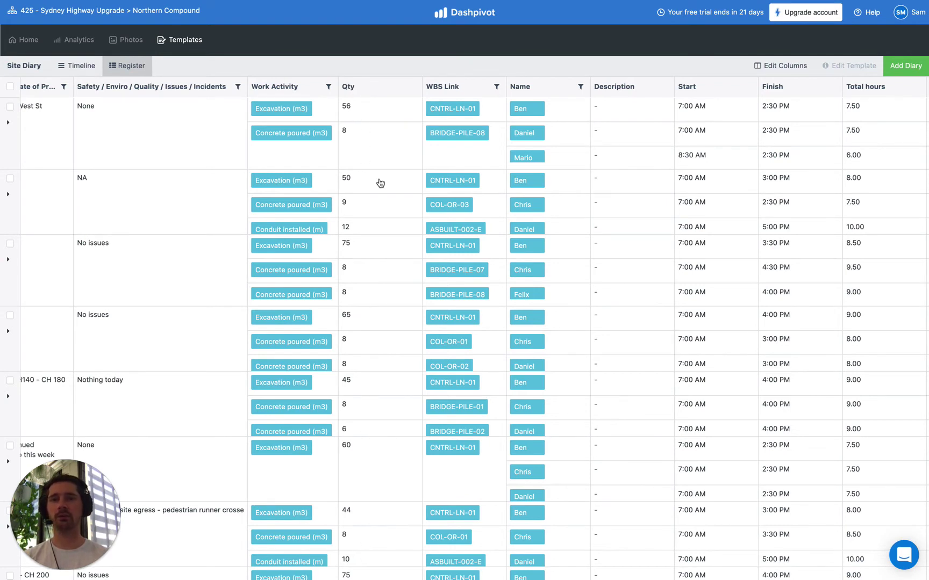
pyautogui.hscroll(5, 371, 125)
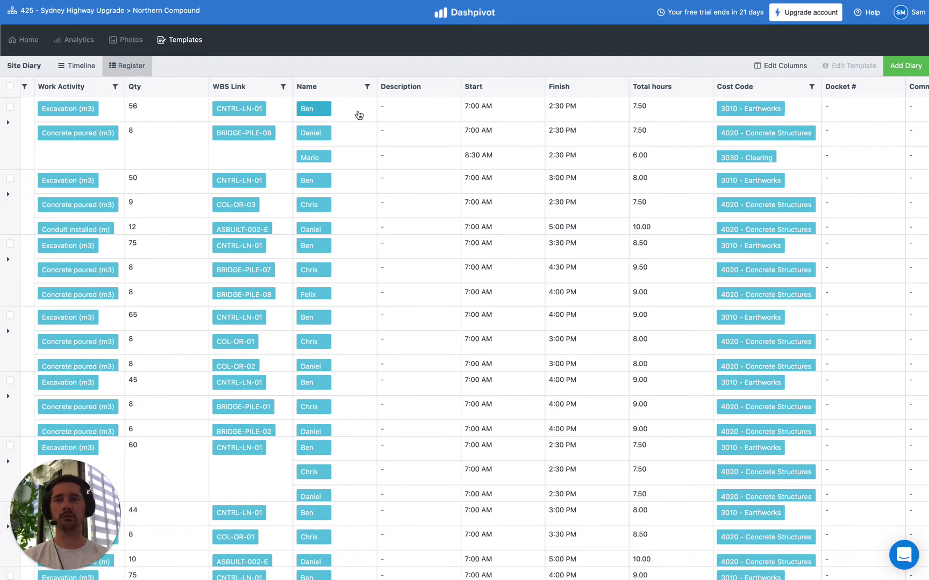
pyautogui.hscroll(-2, 371, 117)
pyautogui.hscroll(-3, 384, 119)
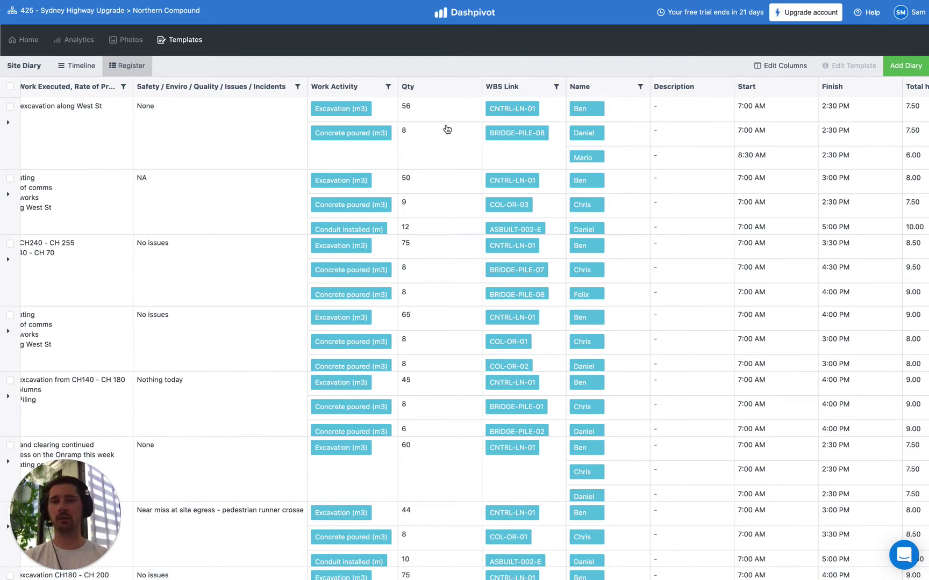
pyautogui.hscroll(-10, 447, 129)
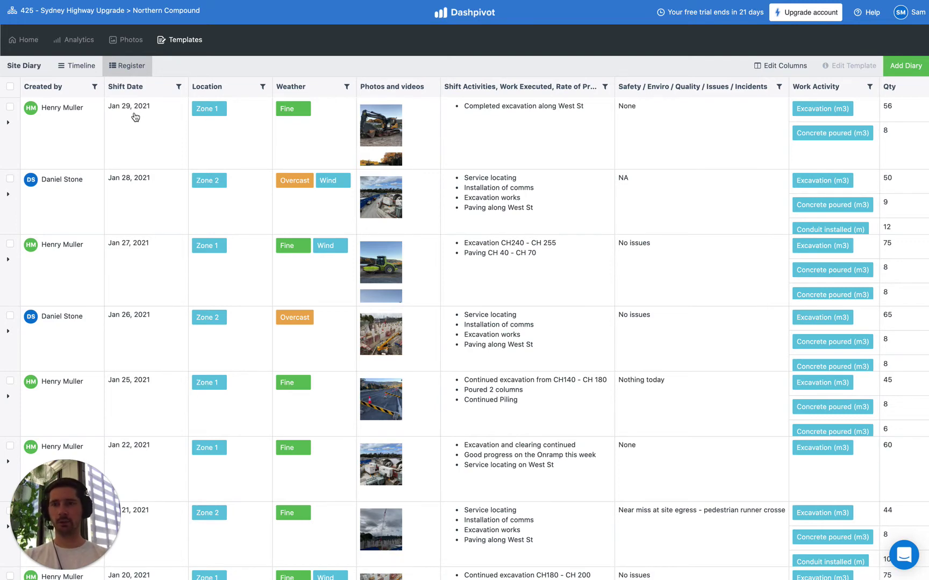
# Step: Start a new Quantity chart in the Production dashboard of the project's analytics
pyautogui.click(89, 42)
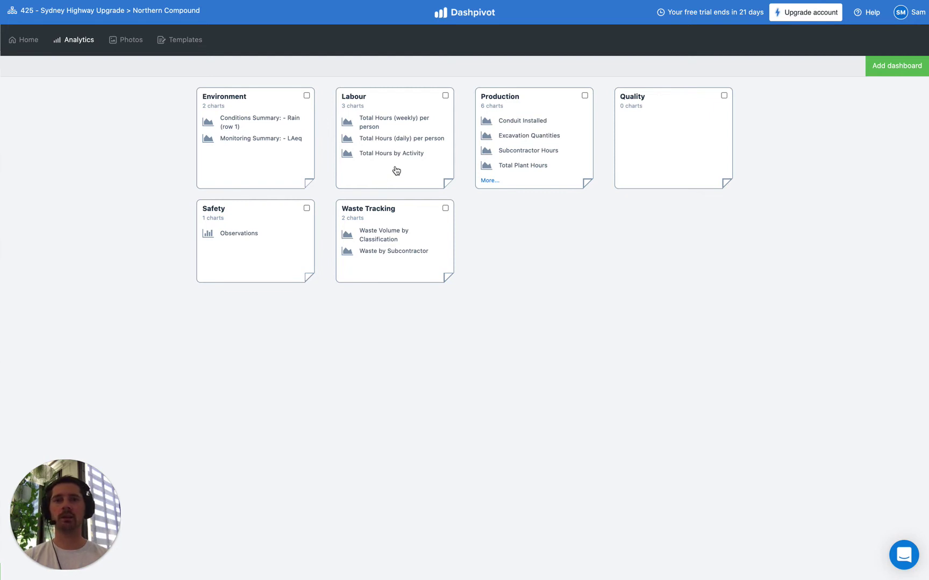
pyautogui.click(574, 119)
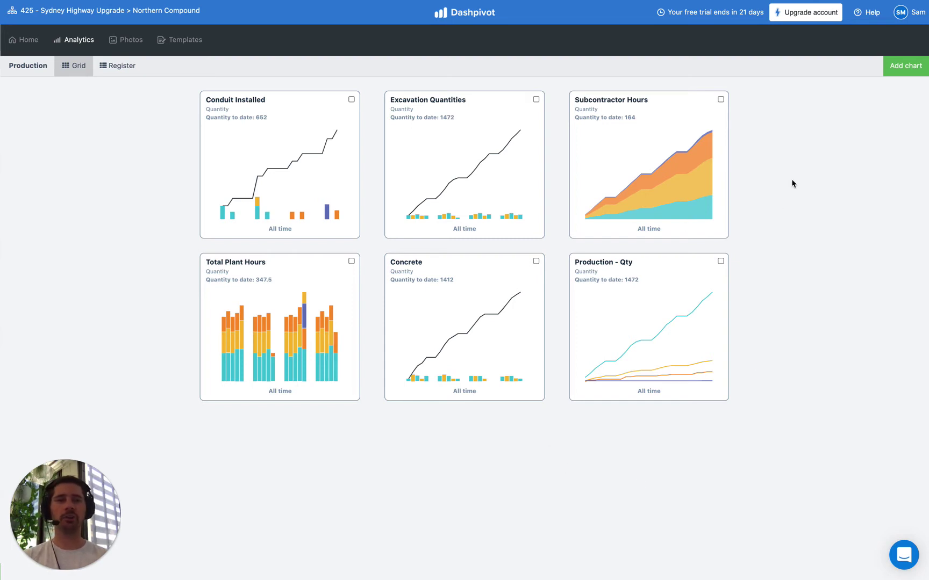
pyautogui.click(906, 75)
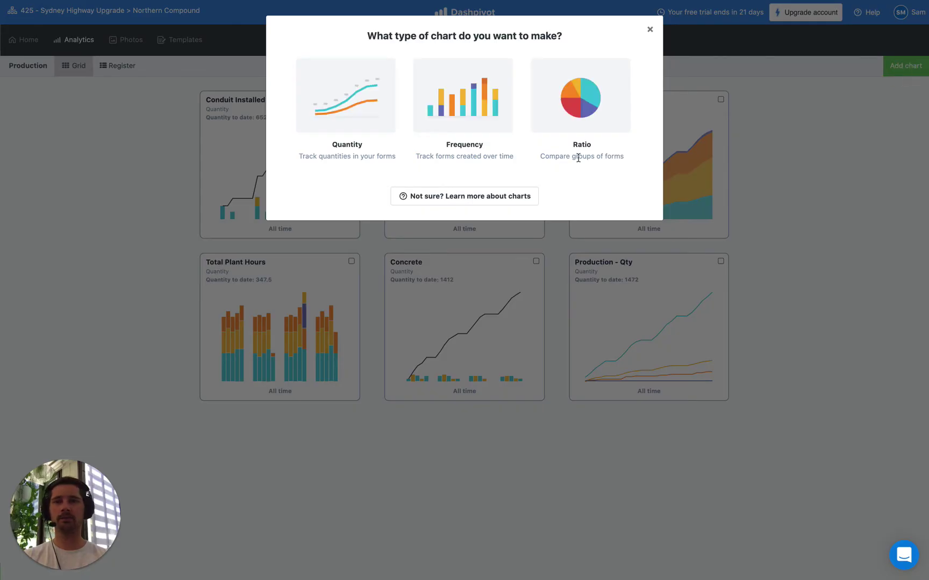
pyautogui.click(378, 129)
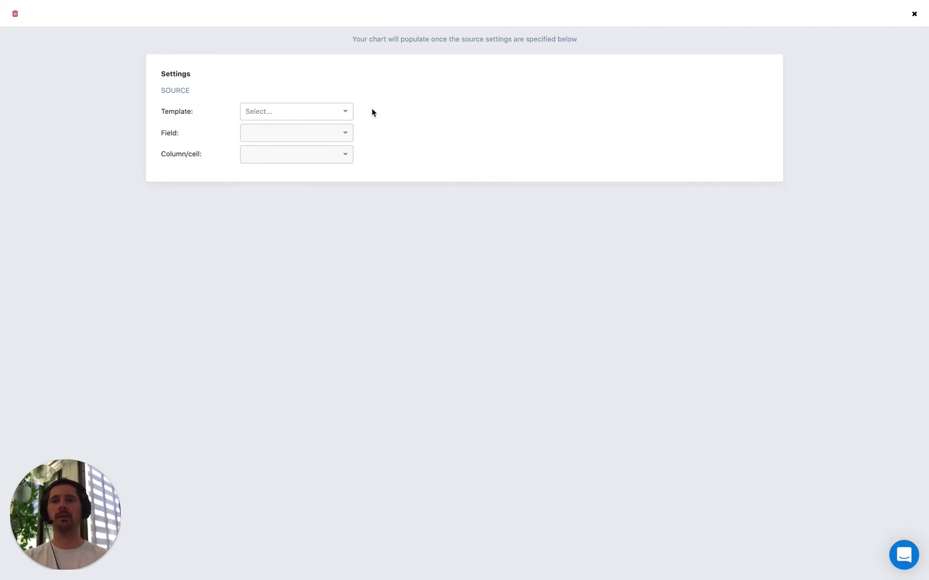
# Step: Set the new chart's source template to Site Diary
pyautogui.click(272, 113)
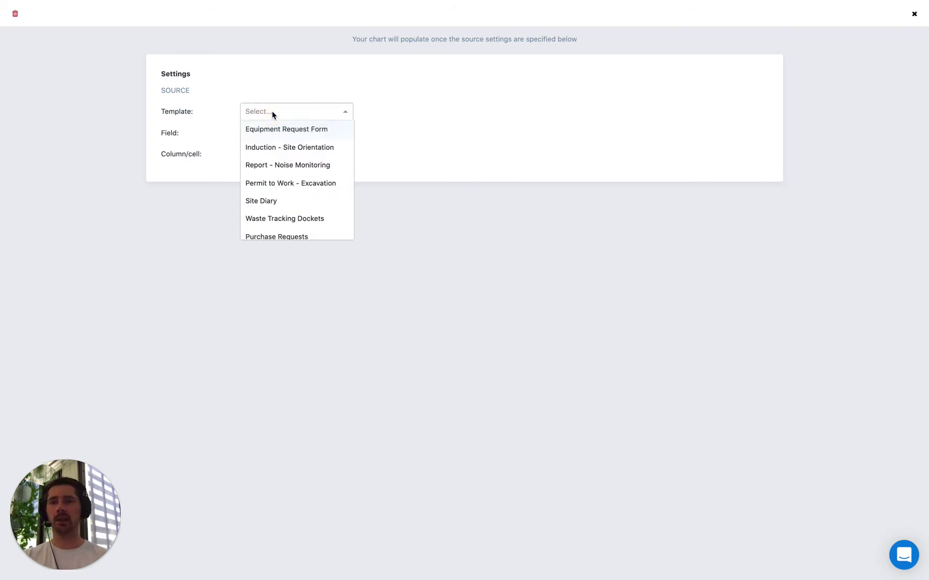
pyautogui.write('site')
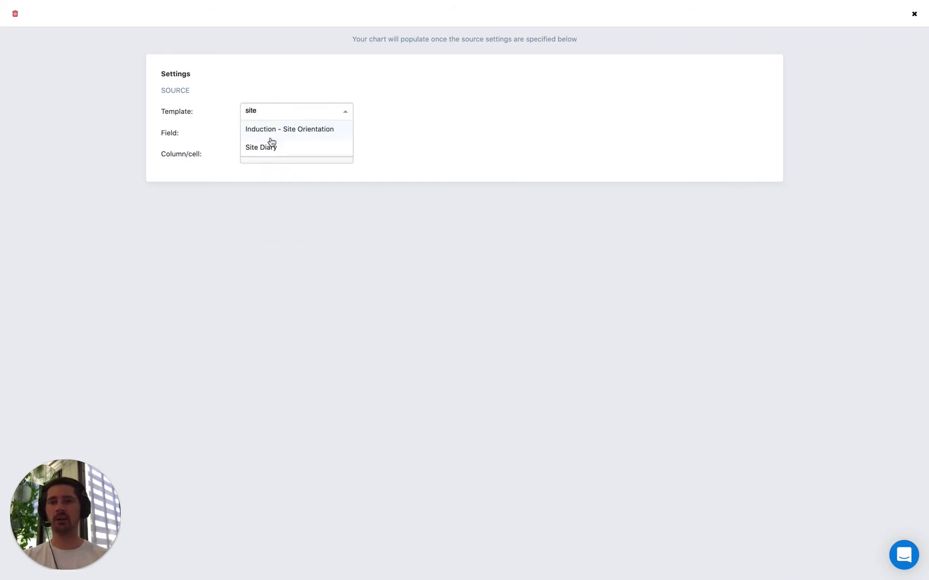
pyautogui.click(270, 147)
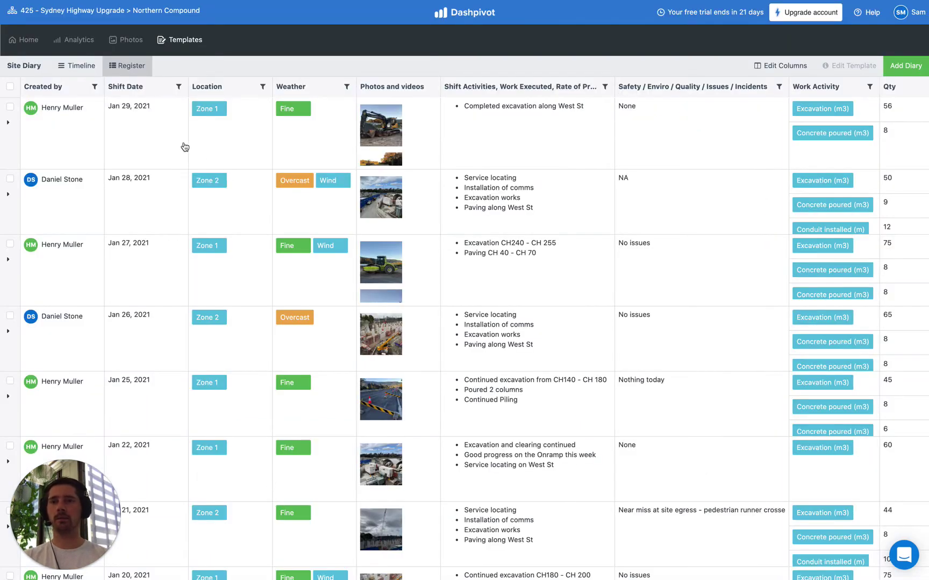
# Step: Open the Jan 29, 2021 site diary from the register and examine its Production table and Qty column
pyautogui.click(184, 147)
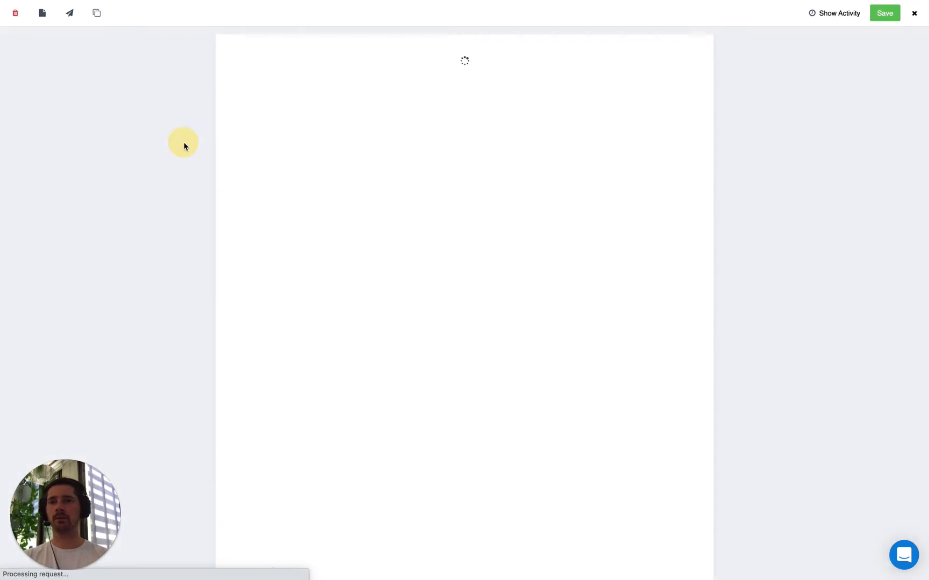
pyautogui.scroll(-7, 332, 362)
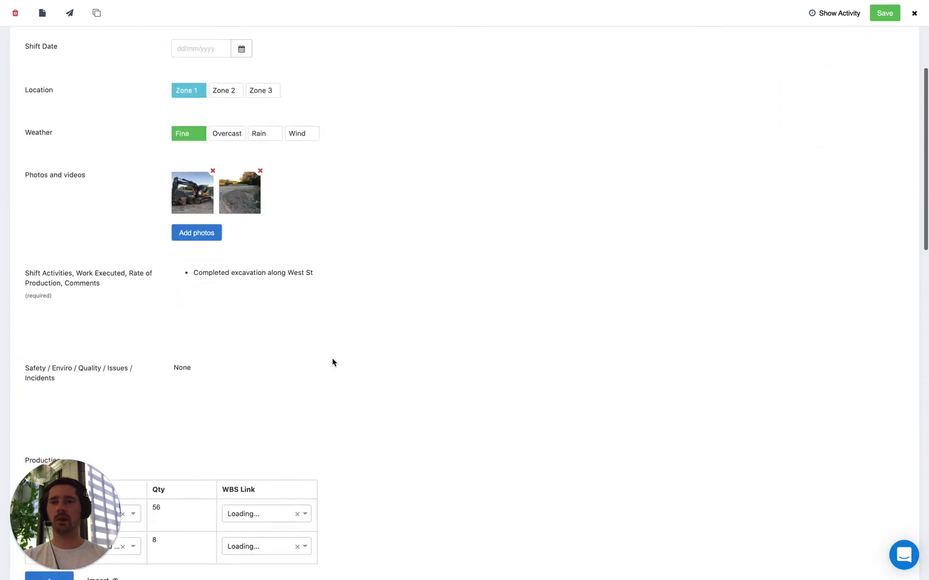
pyautogui.moveTo(24, 195); pyautogui.dragTo(89, 193)
pyautogui.click(89, 192)
pyautogui.moveTo(152, 221); pyautogui.dragTo(174, 222)
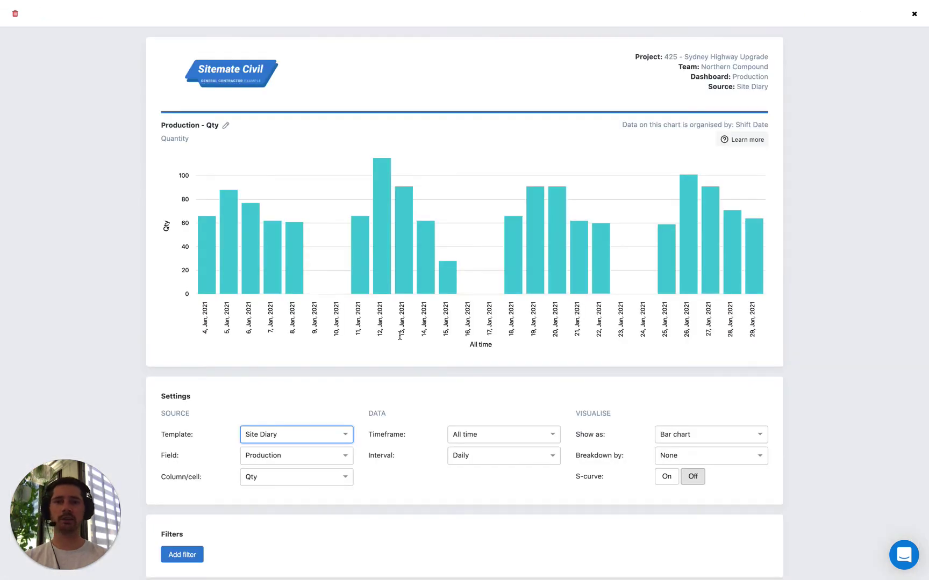
# Step: Inspect the daily quantities of individual bars on the Production - Qty chart
pyautogui.click(421, 413)
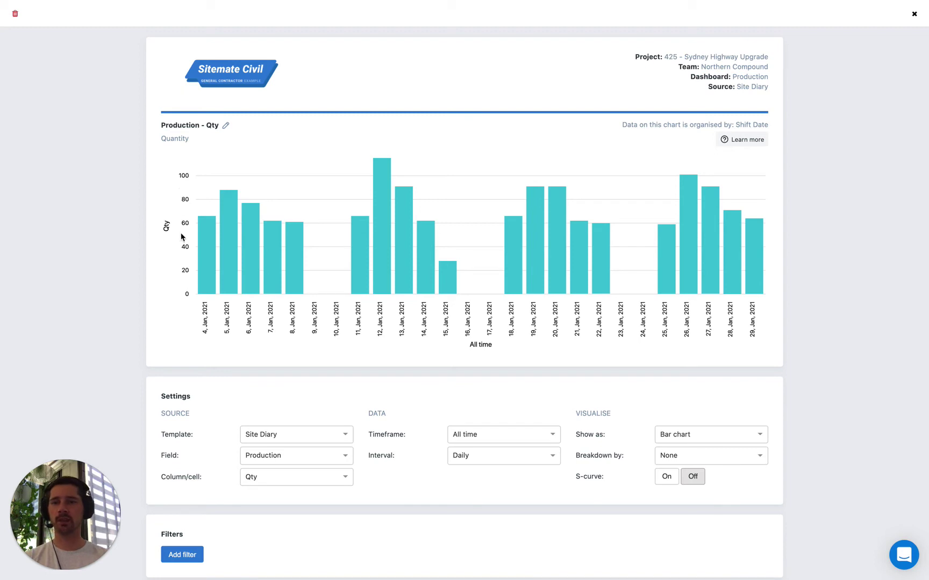
pyautogui.moveTo(250, 230)
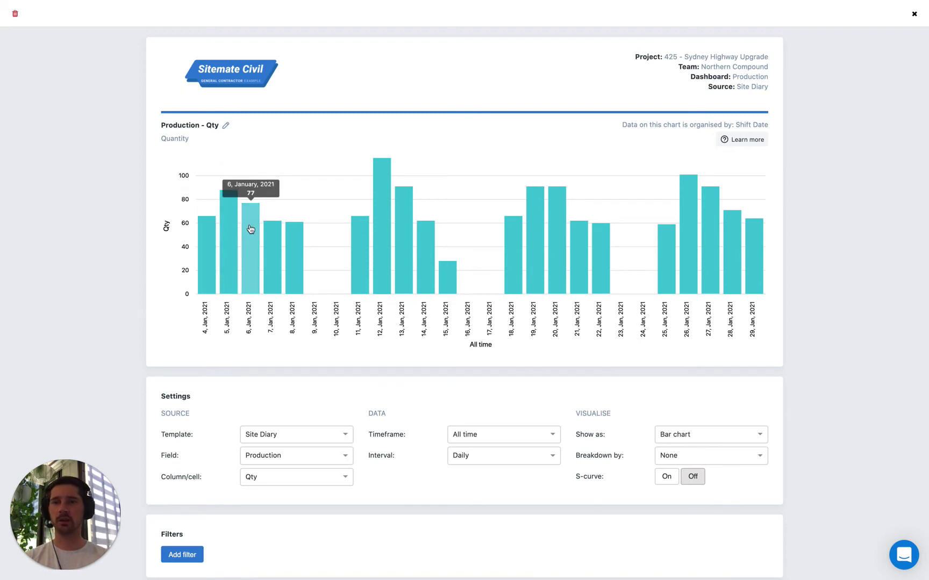
pyautogui.moveTo(292, 238)
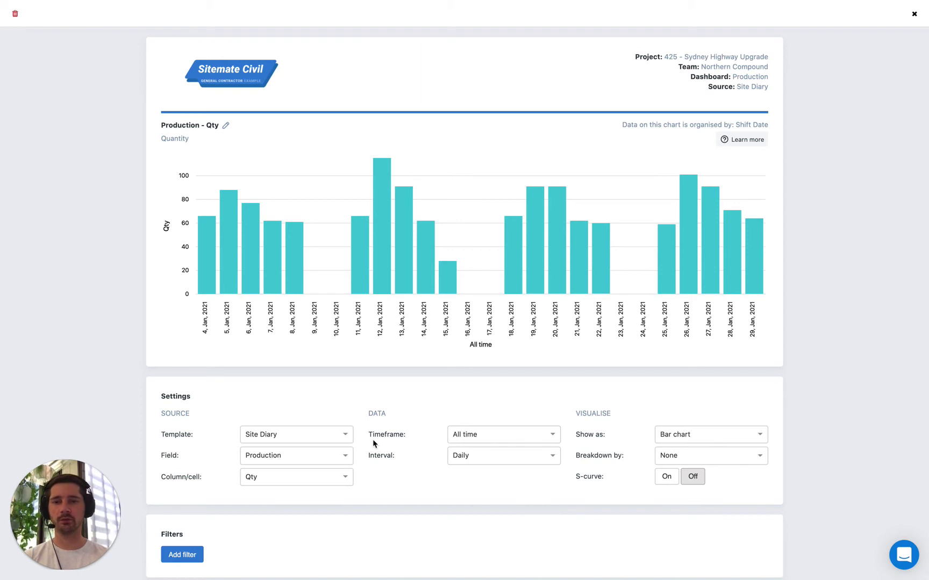
# Step: Review the chart's available timeframe and interval options without choosing a different one
pyautogui.click(488, 440)
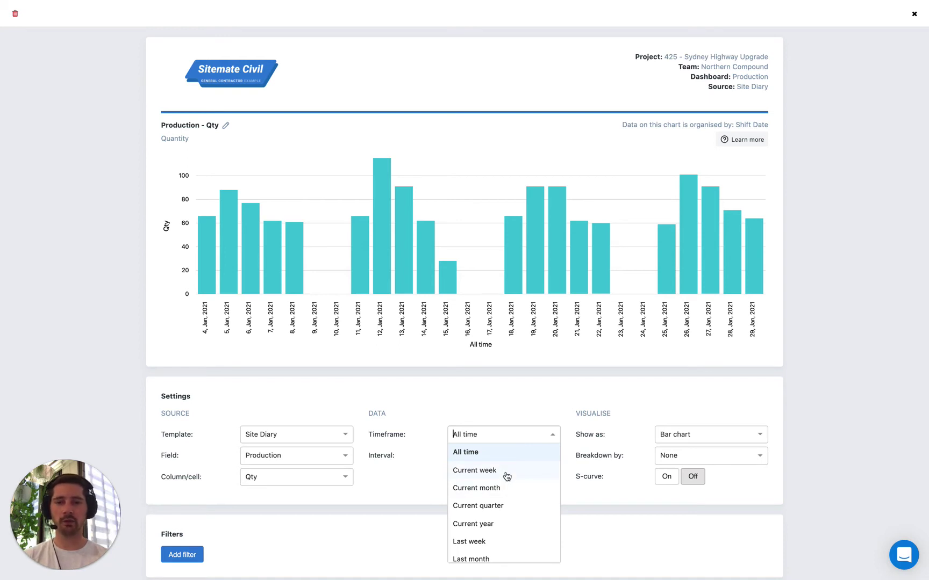
pyautogui.scroll(-3, 505, 518)
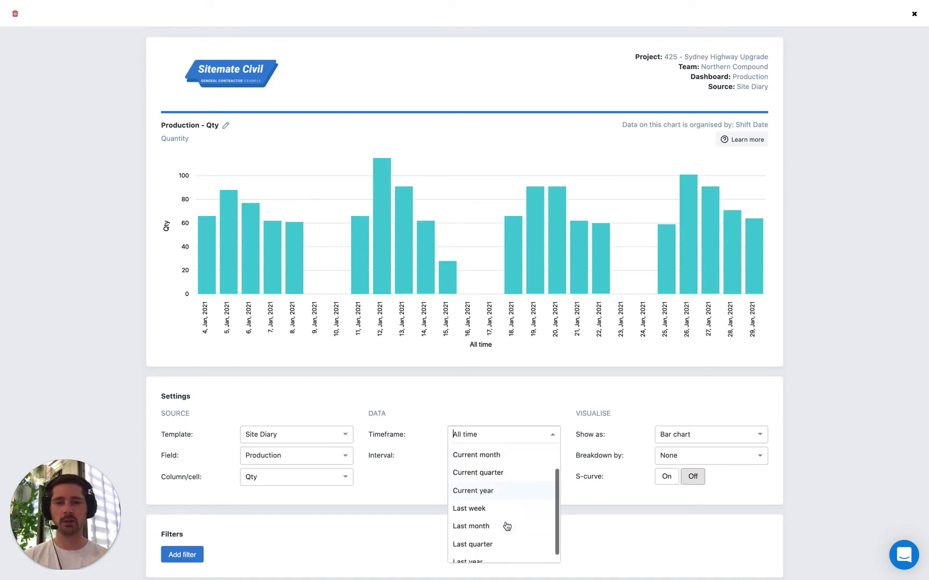
pyautogui.scroll(3, 503, 527)
pyautogui.click(509, 406)
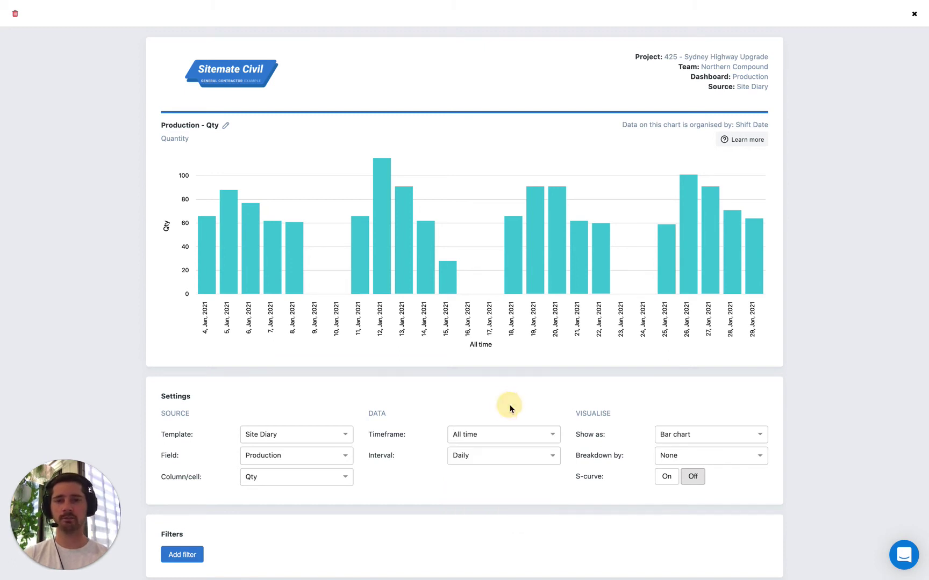
pyautogui.click(476, 459)
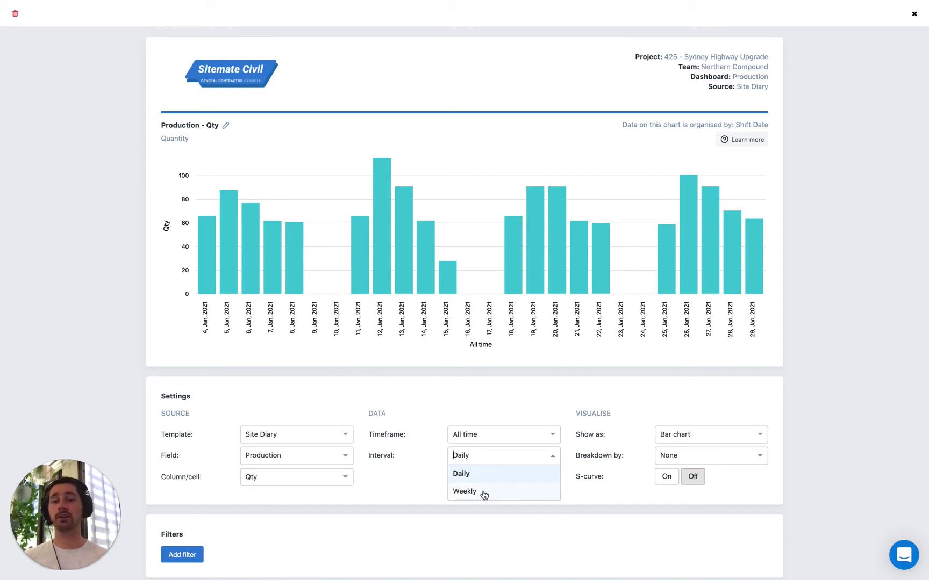
pyautogui.click(479, 415)
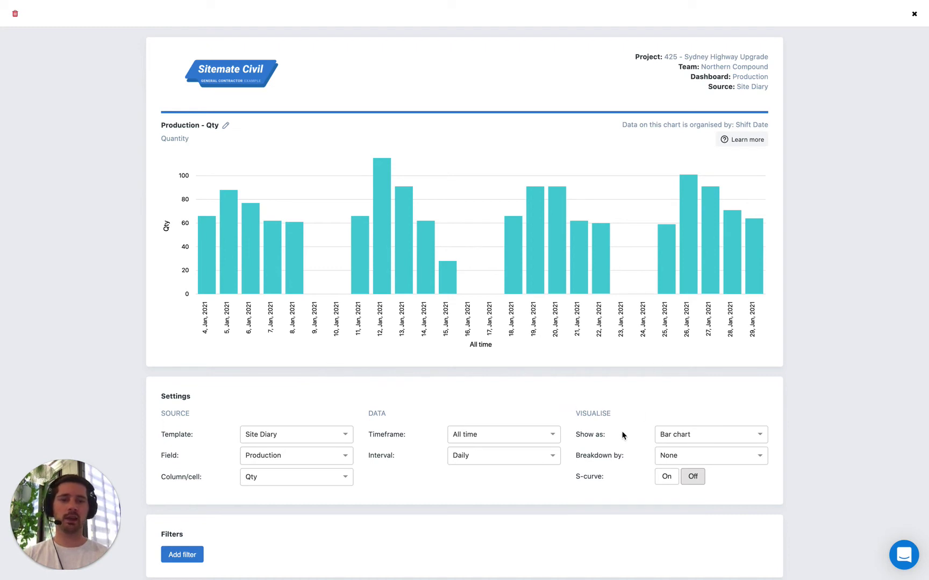
# Step: Preview the Production - Qty data as a line chart and an area chart, and return it to a bar chart
pyautogui.click(679, 437)
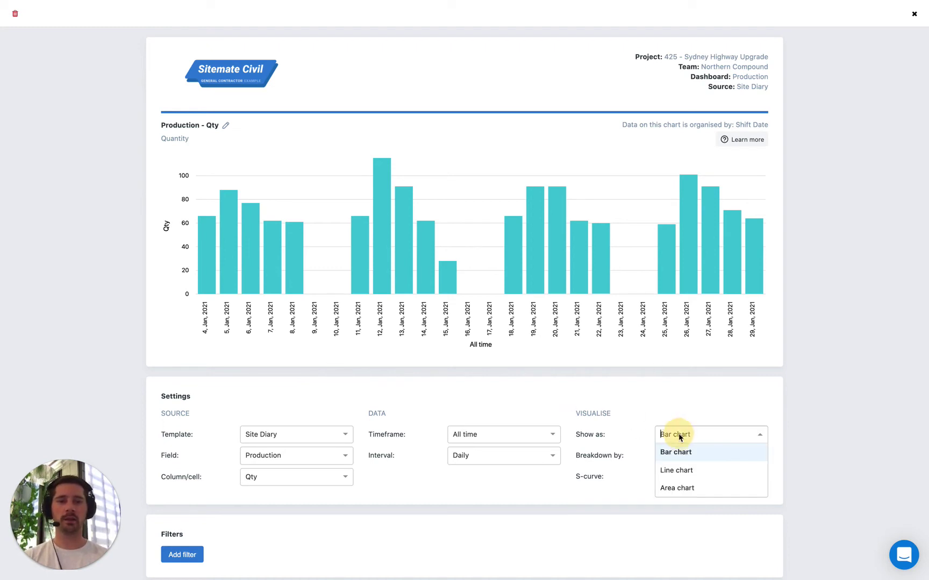
pyautogui.click(694, 472)
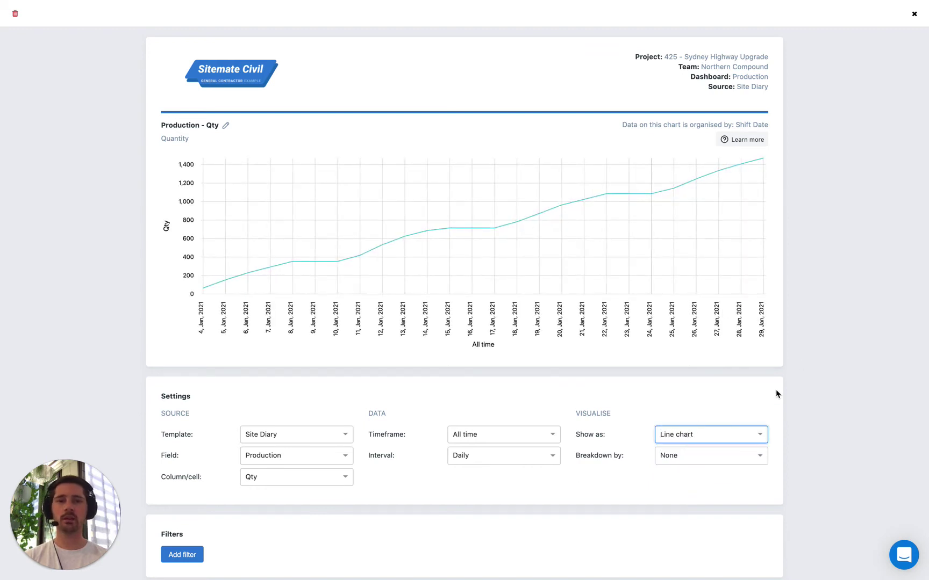
pyautogui.click(697, 440)
pyautogui.click(682, 487)
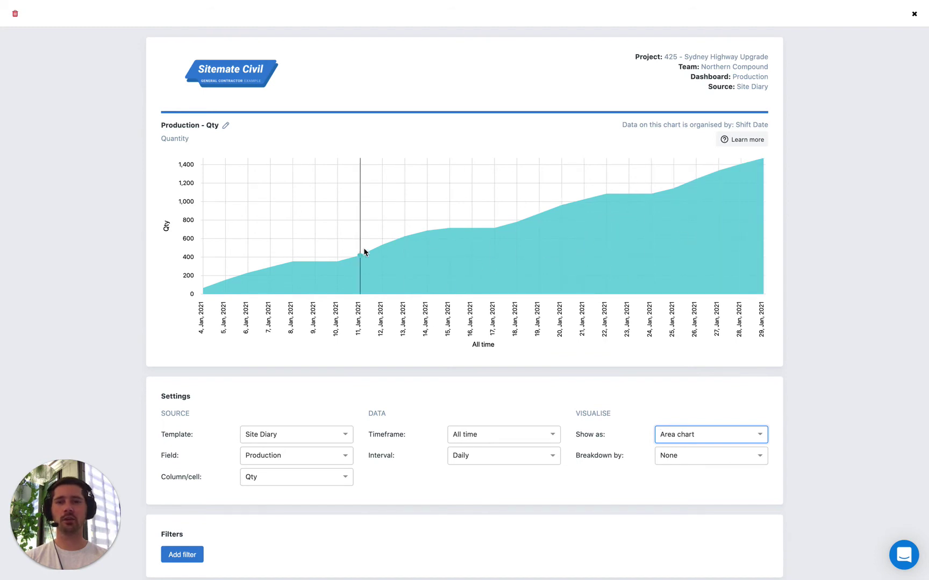
pyautogui.click(680, 437)
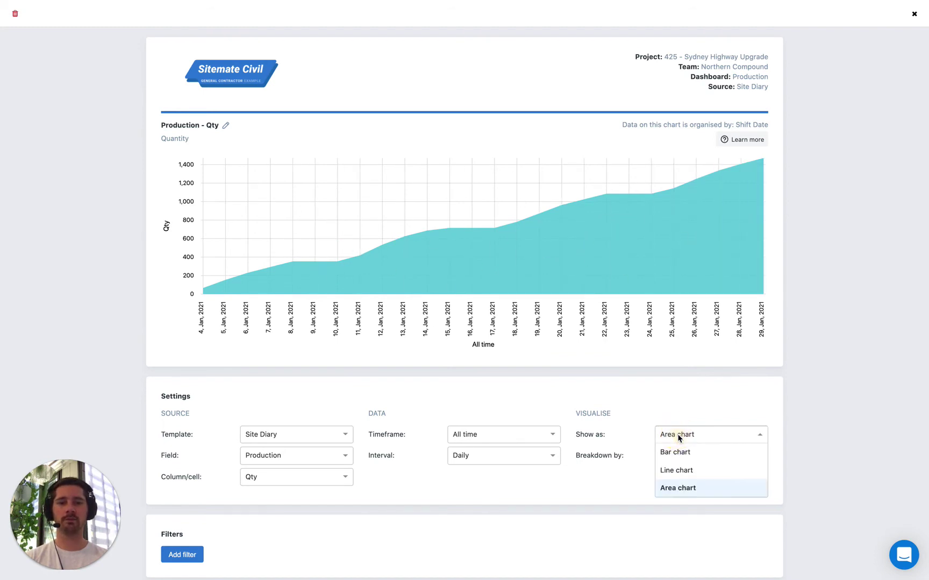
pyautogui.click(667, 454)
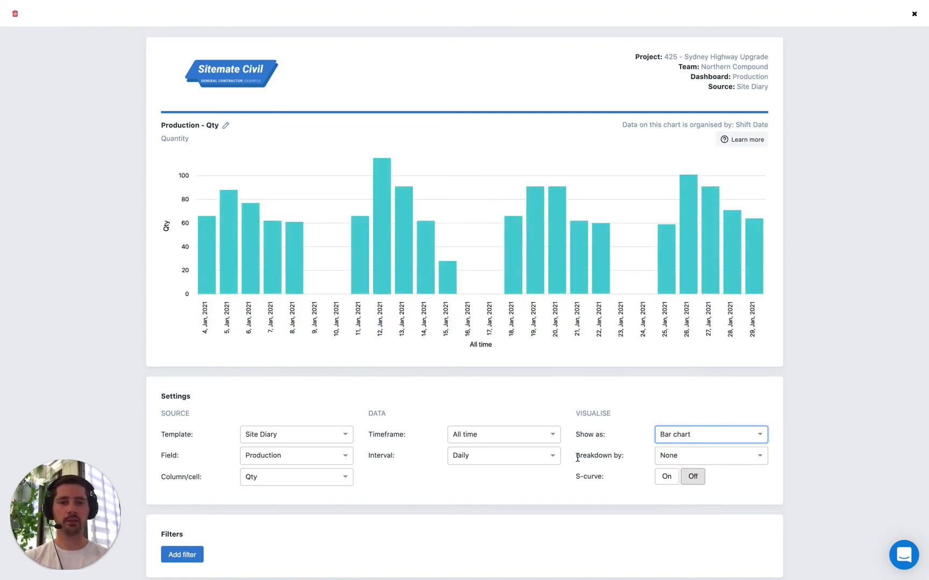
# Step: Preview the Production - Qty chart broken down by Created By, and switch the breakdown to Work Activity
pyautogui.click(724, 456)
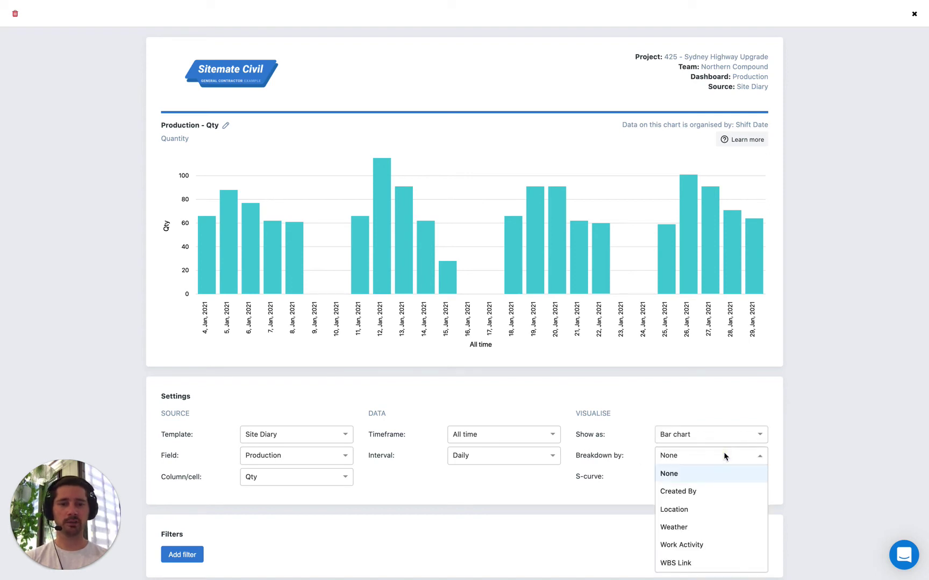
pyautogui.scroll(-1, 725, 462)
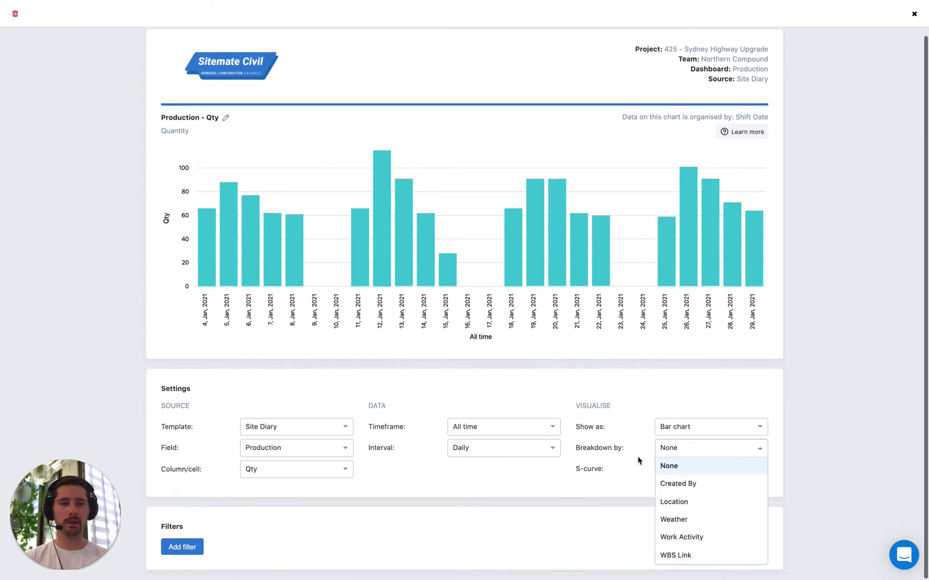
pyautogui.click(694, 486)
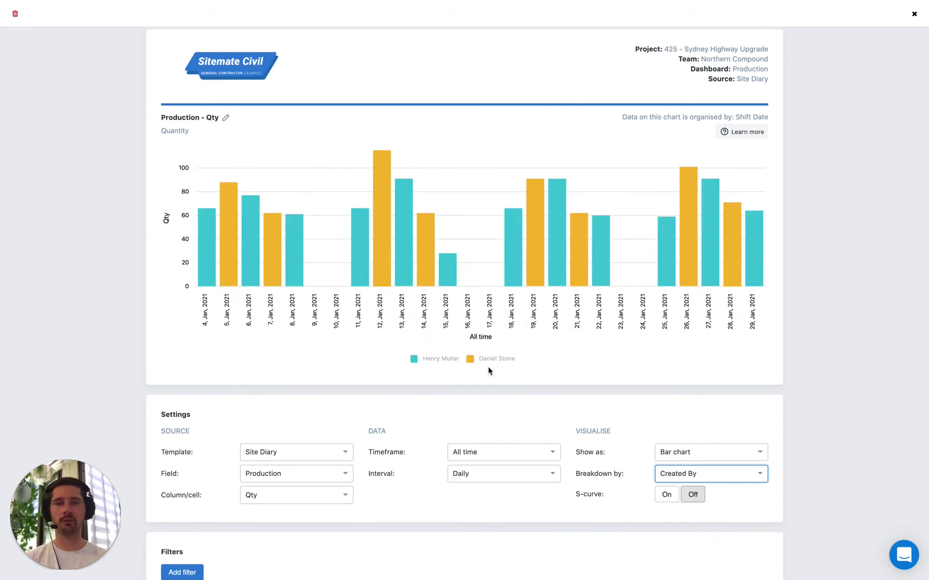
pyautogui.click(708, 477)
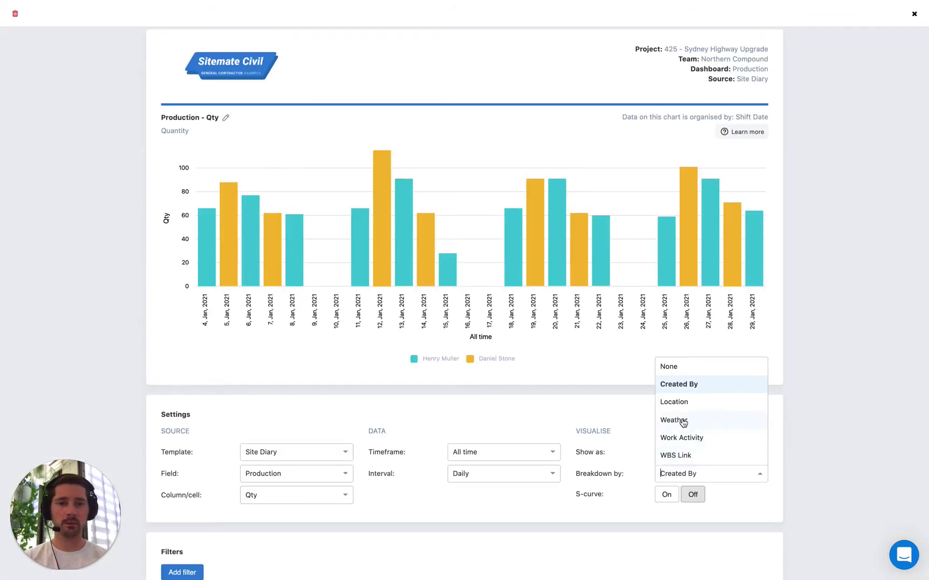
pyautogui.click(701, 438)
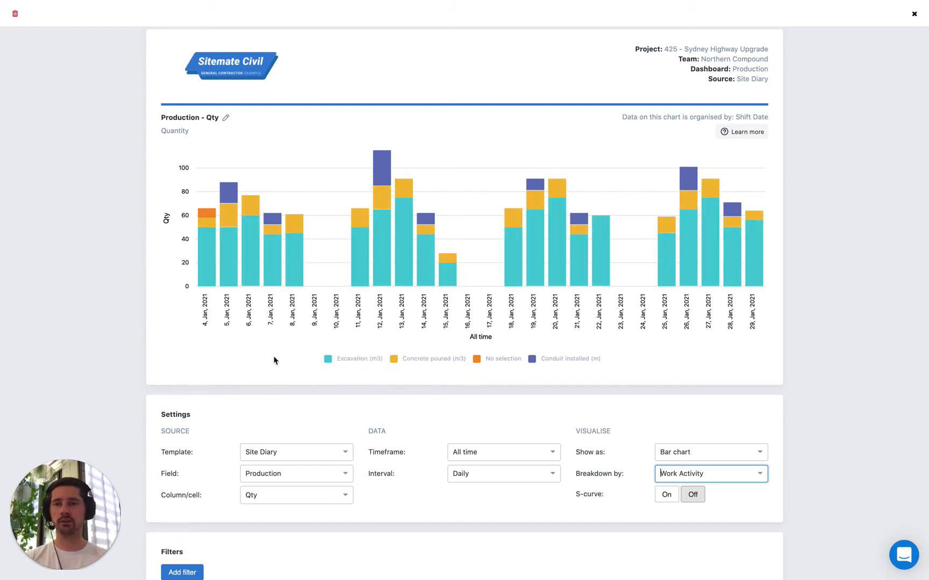
# Step: Inspect the quantities of individual work activity segments in the stacked bars and their matching legend entries
pyautogui.moveTo(204, 257)
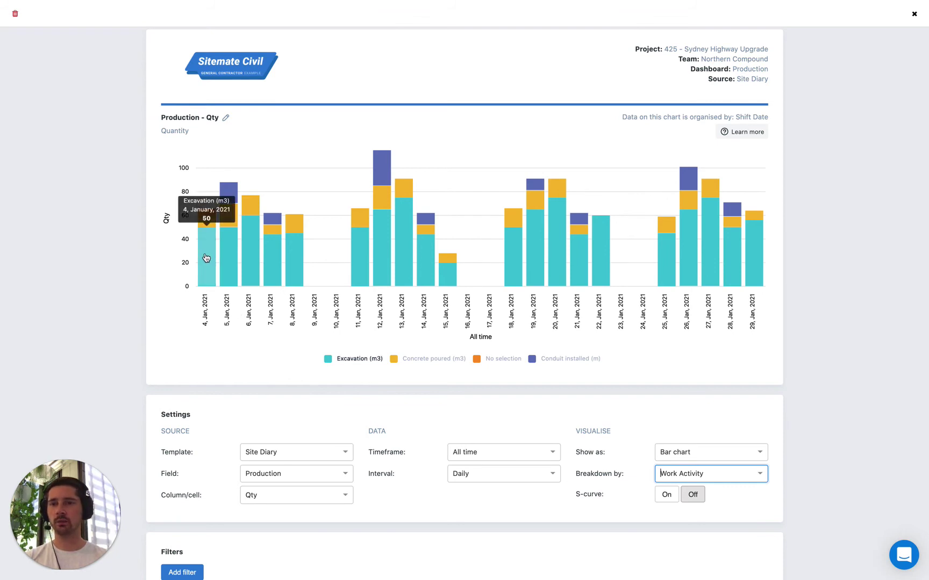
pyautogui.moveTo(208, 226)
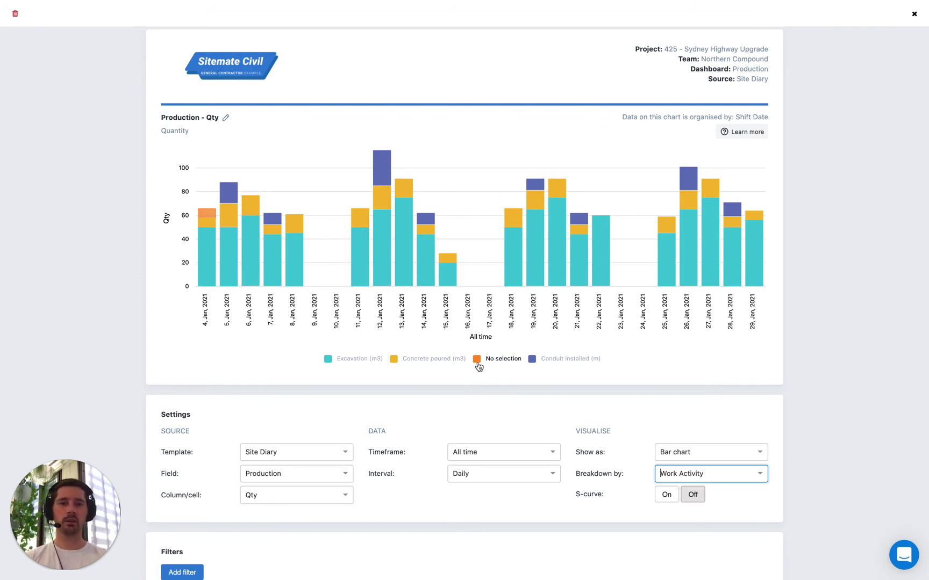
pyautogui.scroll(-1, 478, 365)
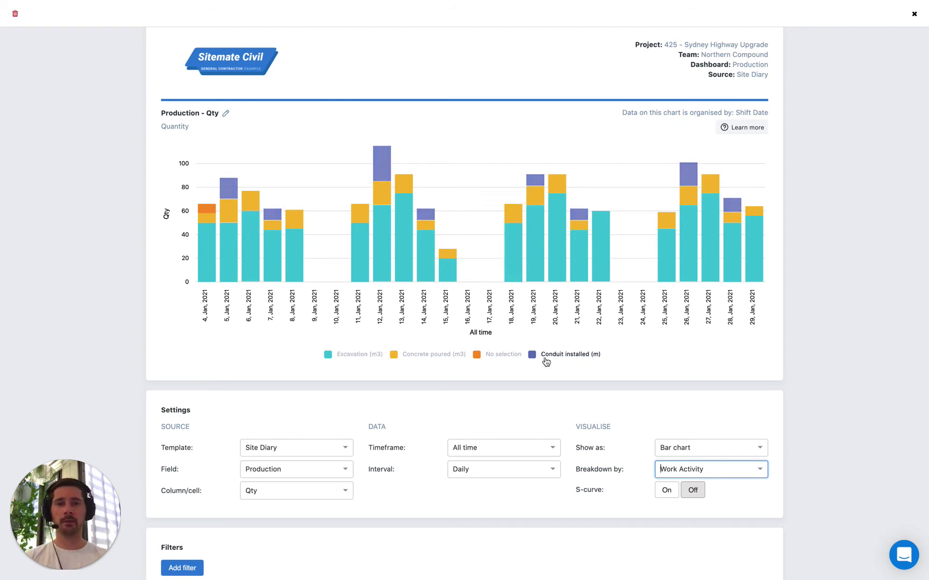
pyautogui.moveTo(515, 230)
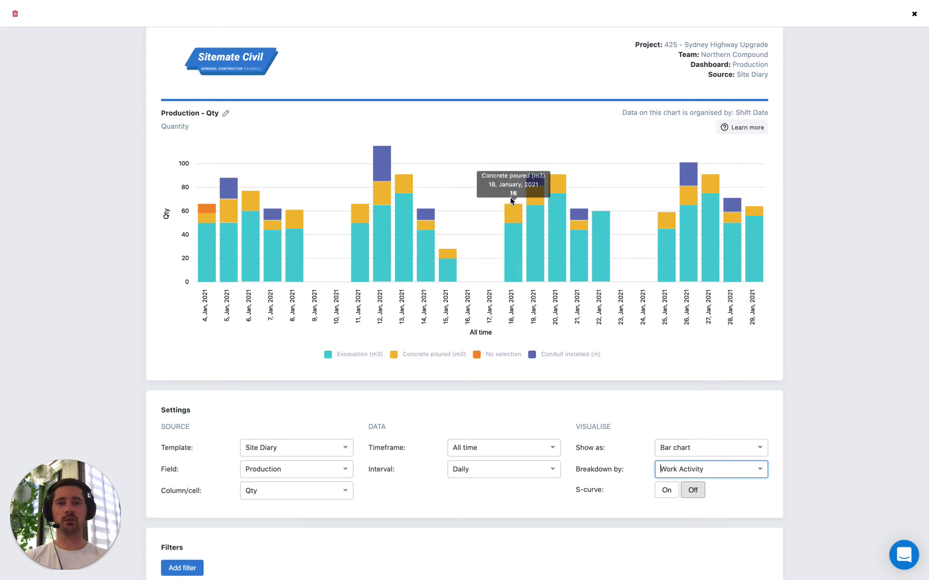
pyautogui.moveTo(552, 196)
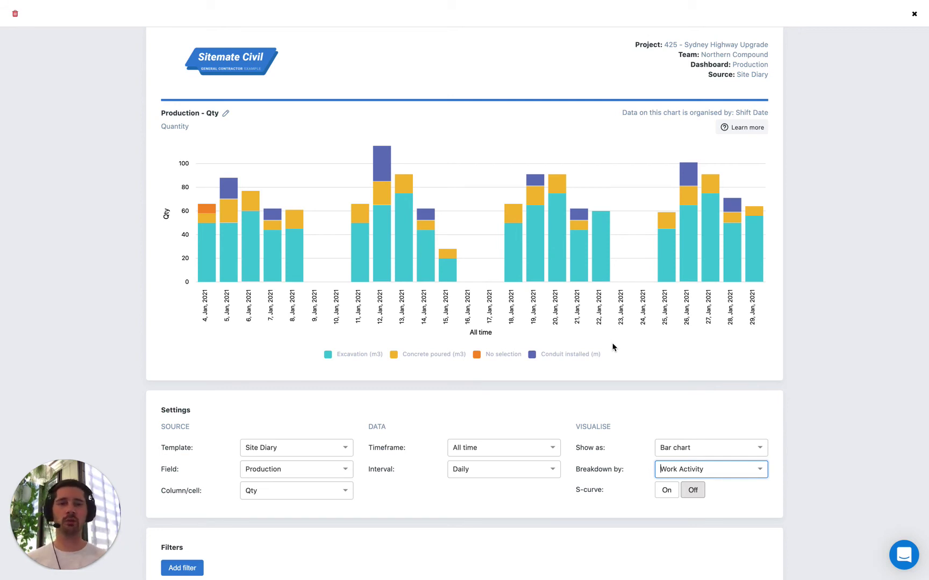
# Step: Turn on the S-curve for the Production - Qty bar chart
pyautogui.click(662, 437)
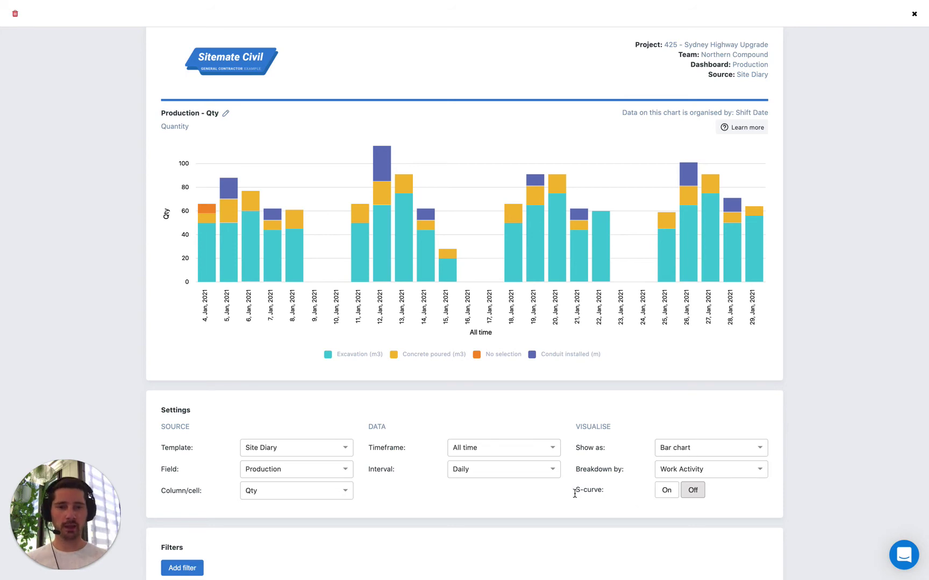
pyautogui.click(665, 493)
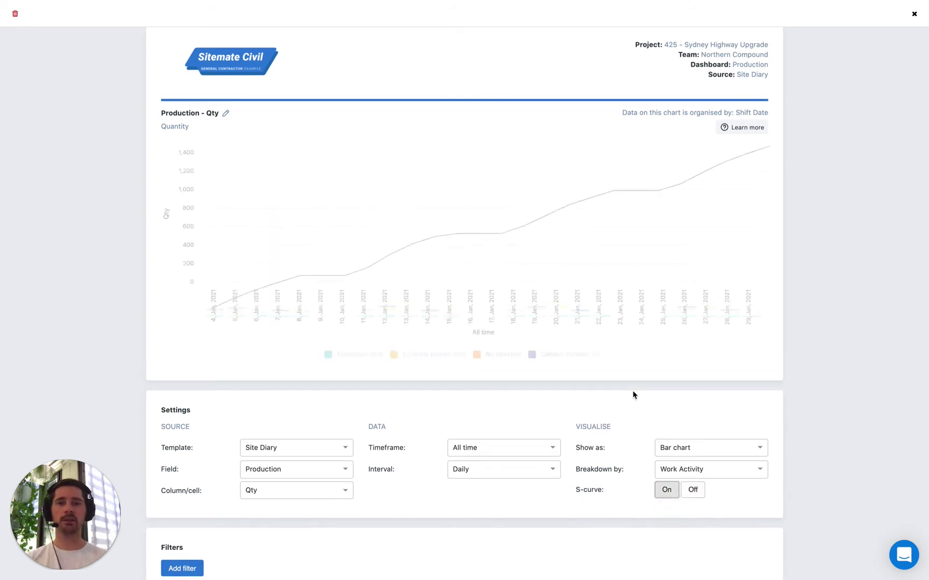
pyautogui.moveTo(225, 278)
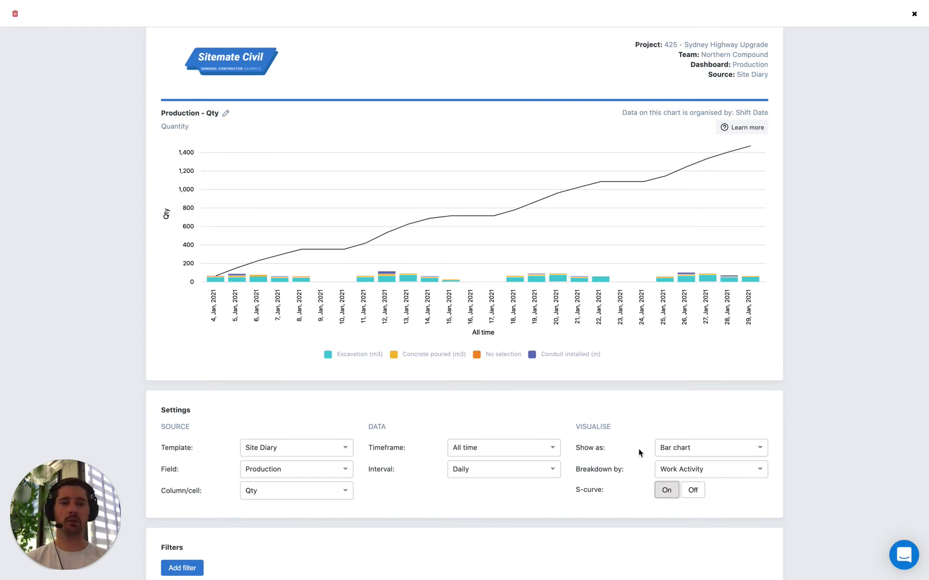
# Step: Preview the cumulative quantities per work activity as a line chart and an area chart, and return to the line chart
pyautogui.scroll(-1, 618, 454)
pyautogui.click(674, 432)
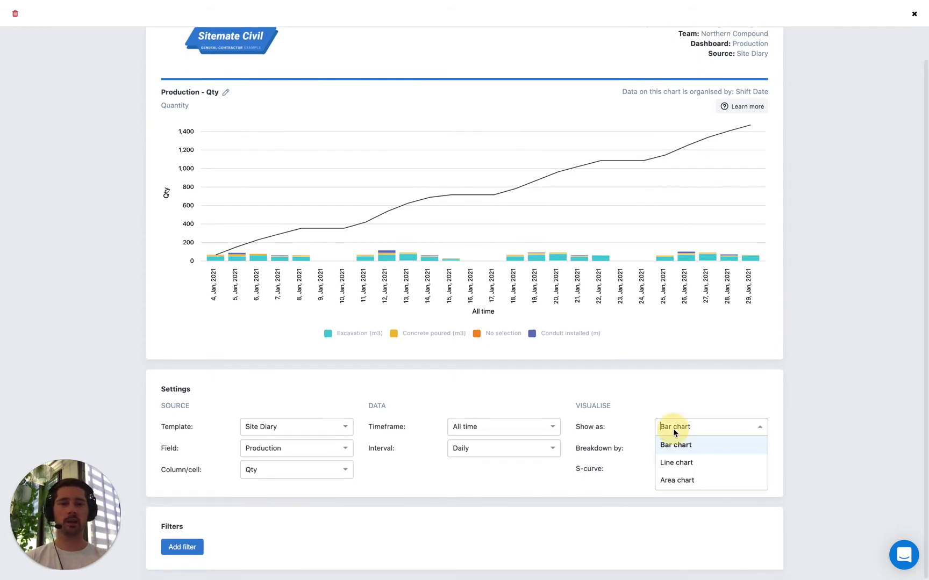
pyautogui.click(694, 462)
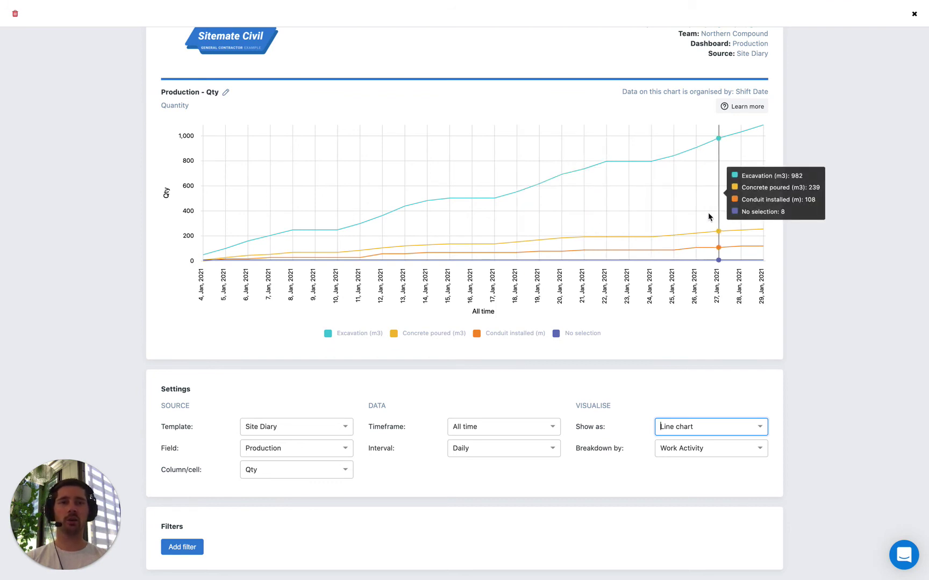
pyautogui.click(701, 433)
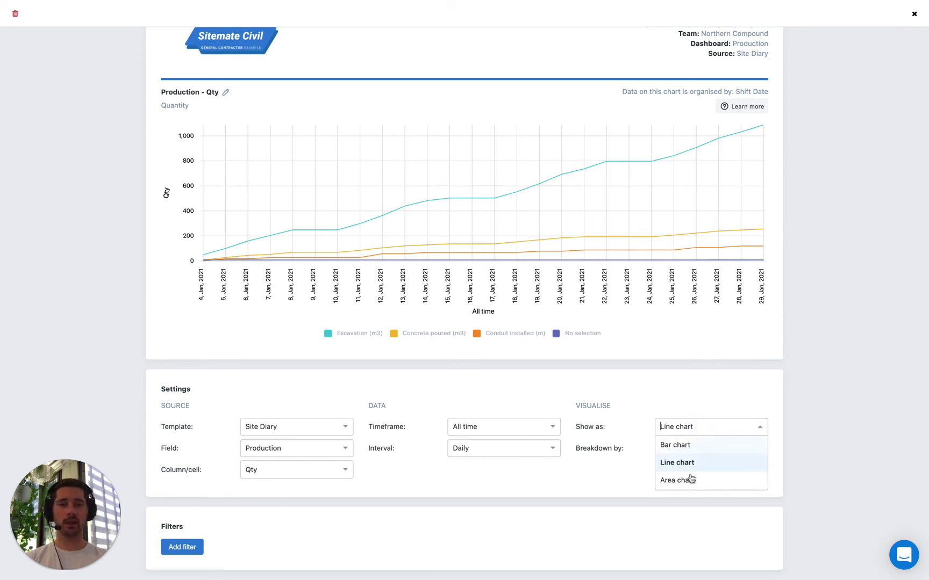
pyautogui.click(688, 489)
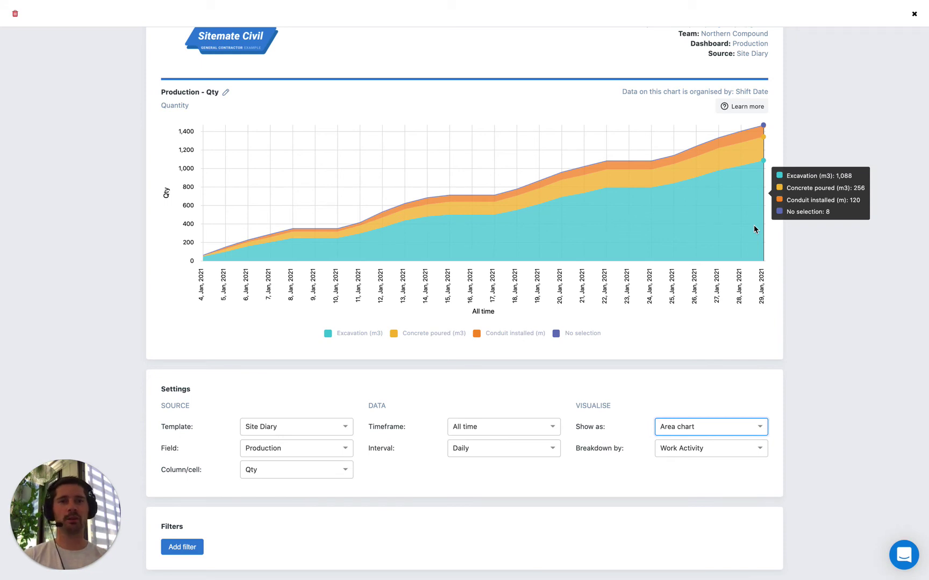
pyautogui.click(690, 402)
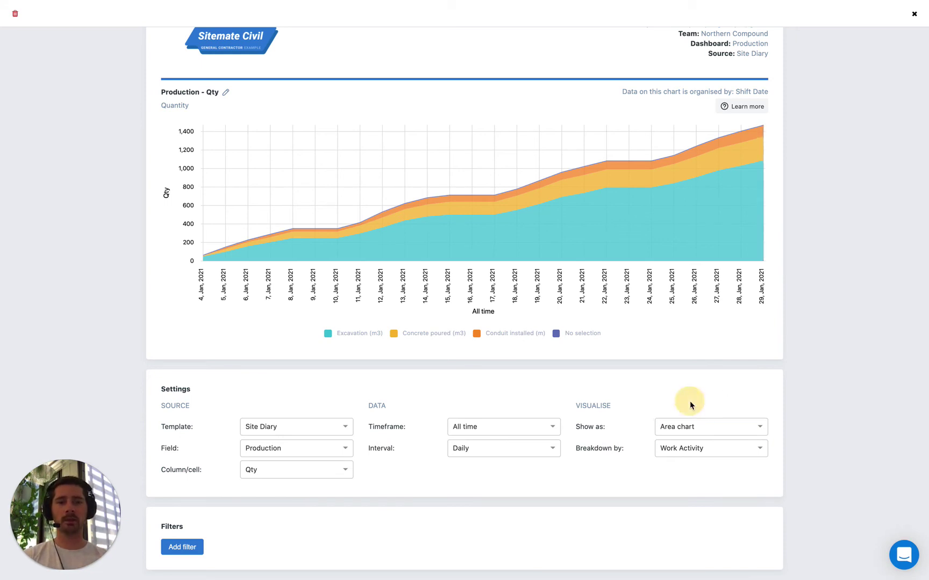
pyautogui.click(700, 428)
pyautogui.click(688, 461)
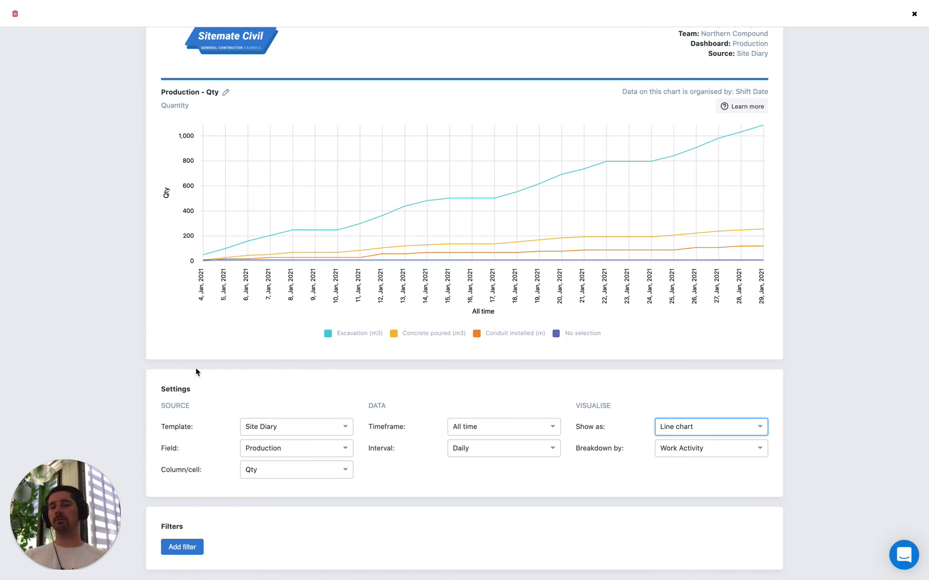
# Step: Add a chart filter where Location equals Zone 2
pyautogui.click(182, 547)
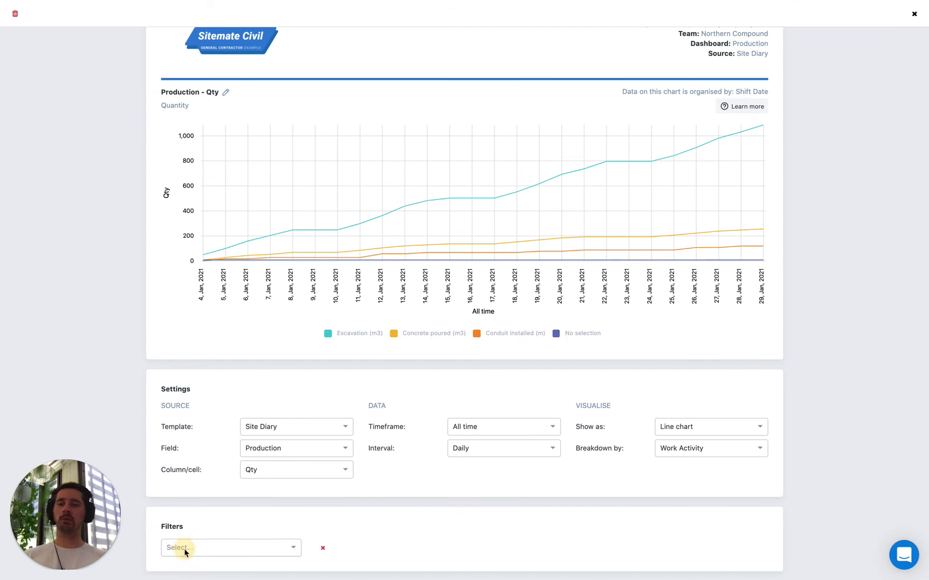
pyautogui.click(218, 547)
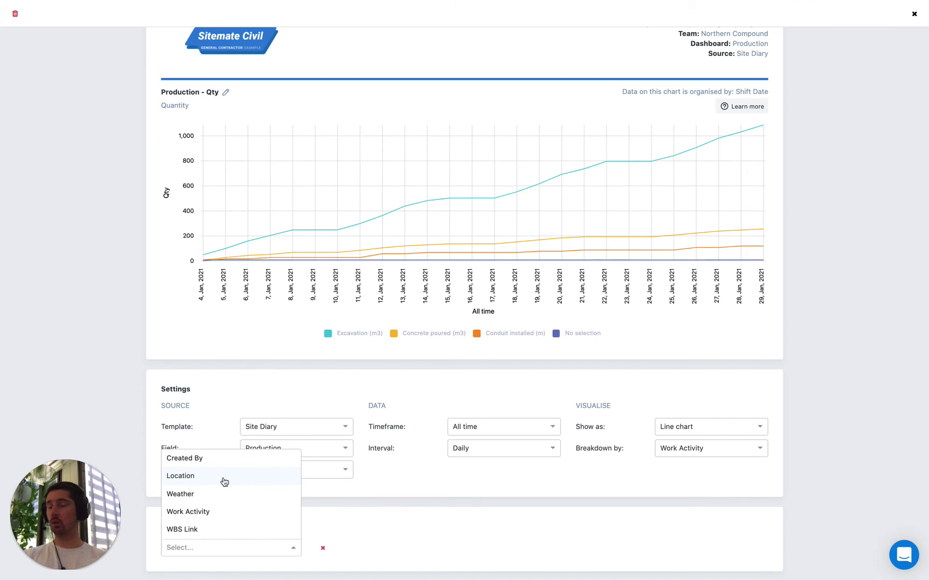
pyautogui.click(206, 479)
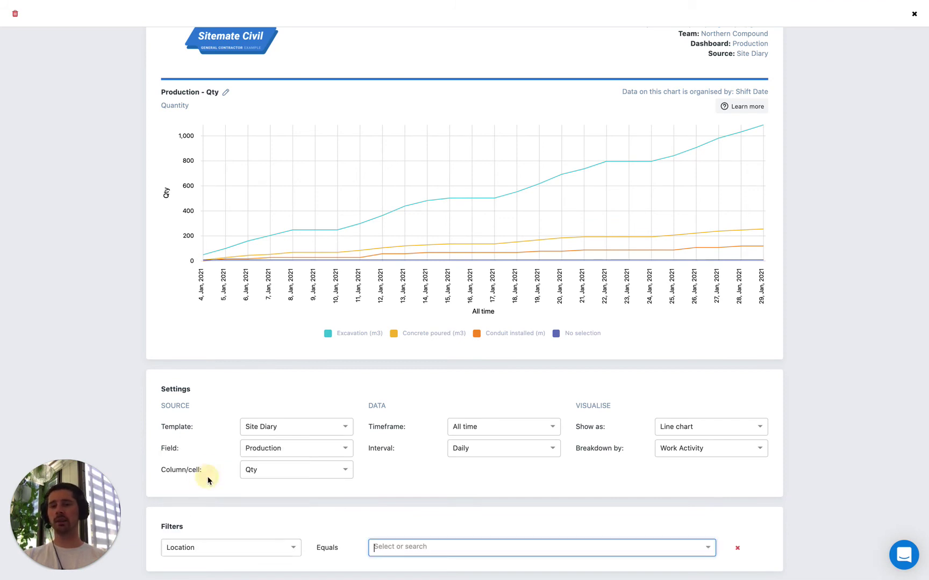
pyautogui.click(376, 558)
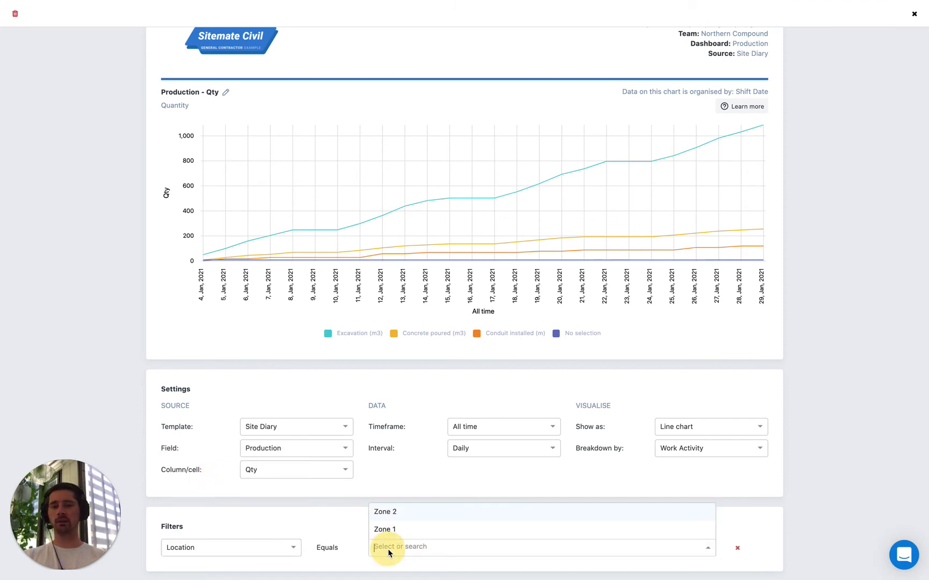
pyautogui.click(413, 513)
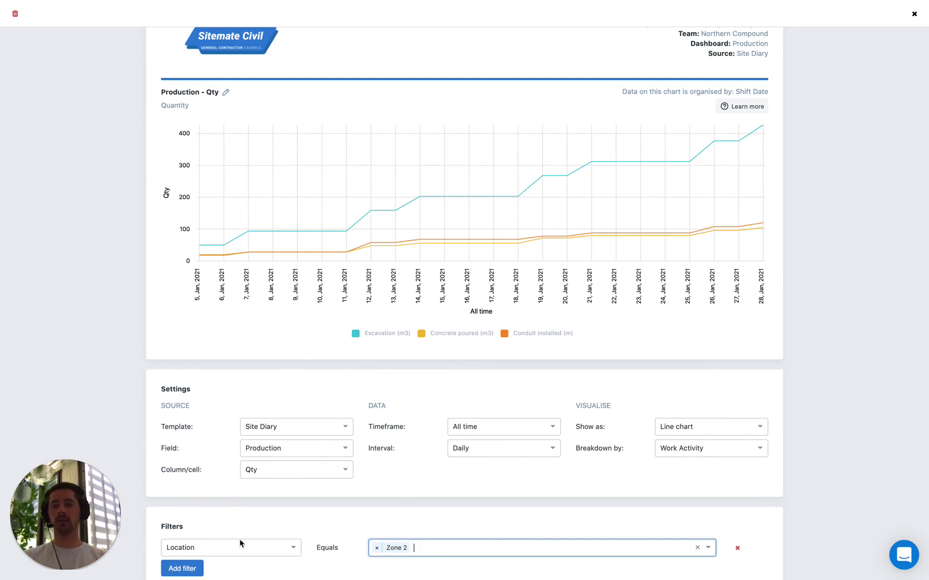
# Step: Add a second chart filter where Work Activity equals Excavation (m3)
pyautogui.click(182, 568)
pyautogui.scroll(-1, 247, 505)
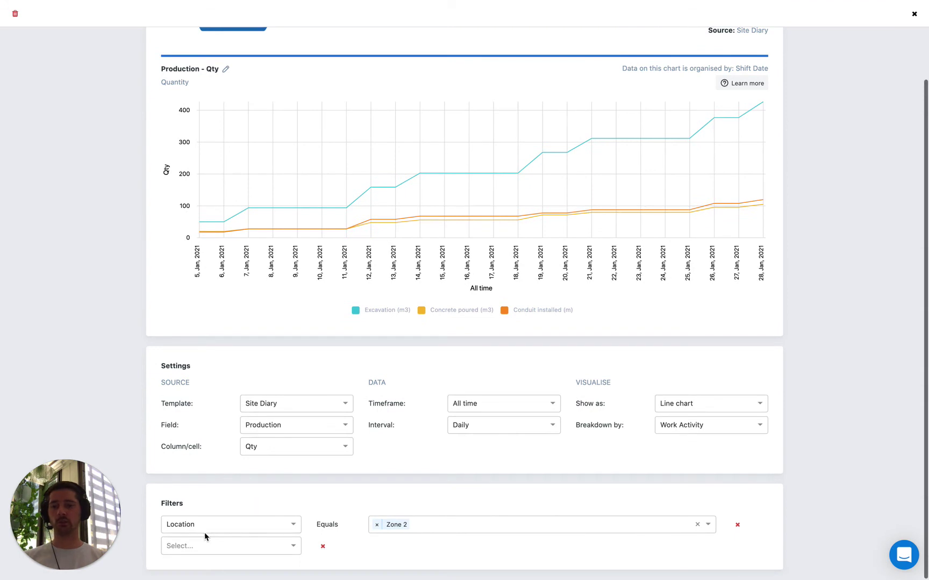
pyautogui.click(197, 545)
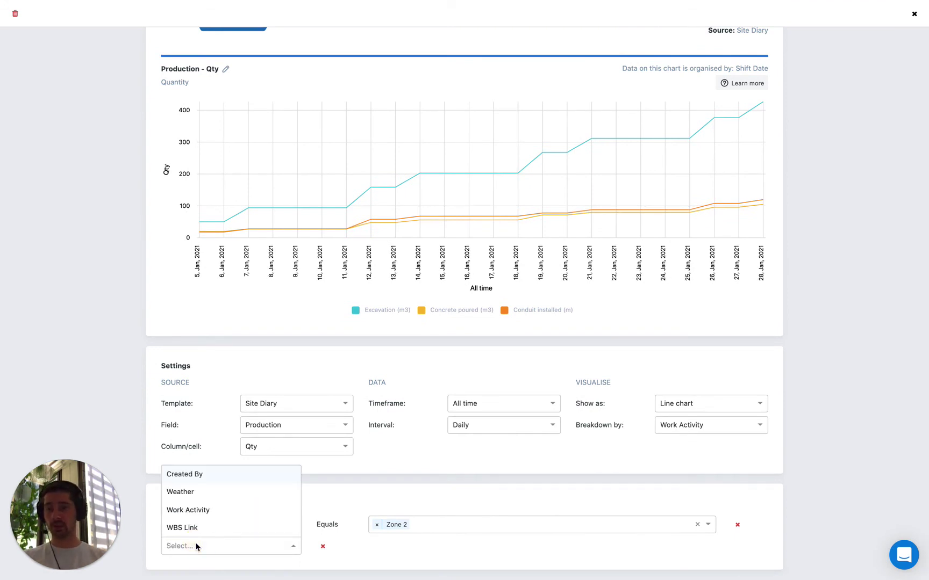
pyautogui.click(217, 516)
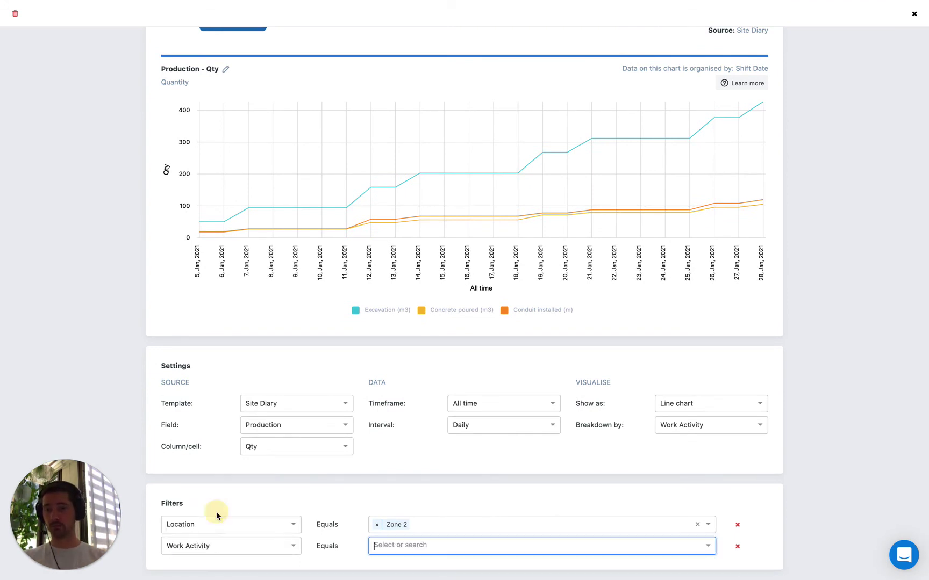
pyautogui.click(386, 544)
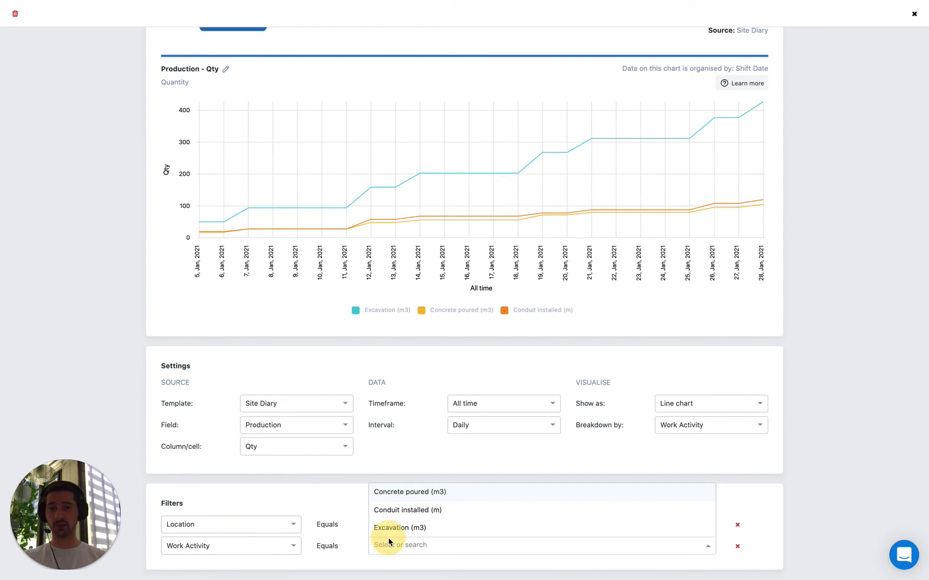
pyautogui.click(415, 529)
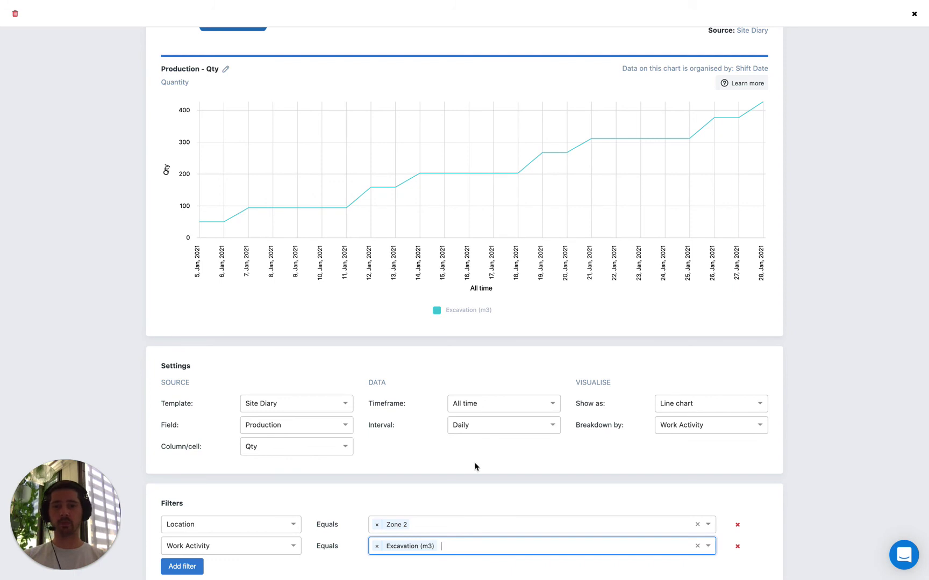
# Step: Remove the Location filter and break the excavation line chart down by Location
pyautogui.click(738, 526)
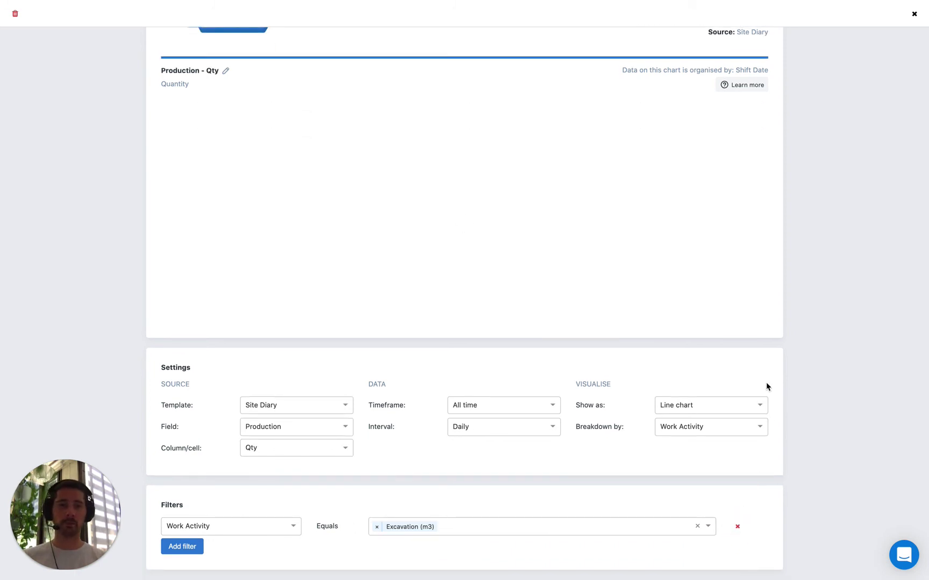
pyautogui.click(692, 429)
pyautogui.click(694, 483)
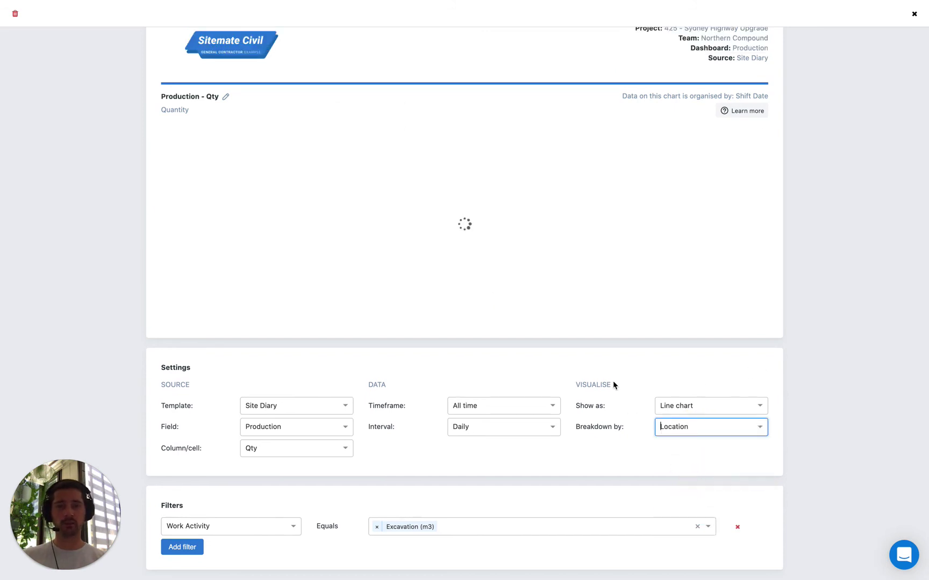
pyautogui.moveTo(428, 221)
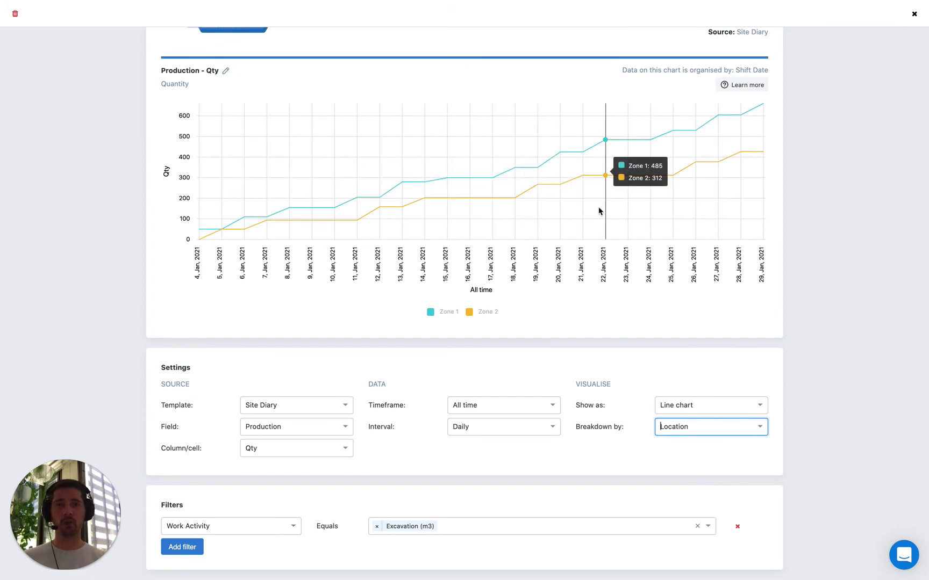
# Step: Show the excavation quantities by location as a bar chart
pyautogui.click(687, 405)
pyautogui.click(682, 424)
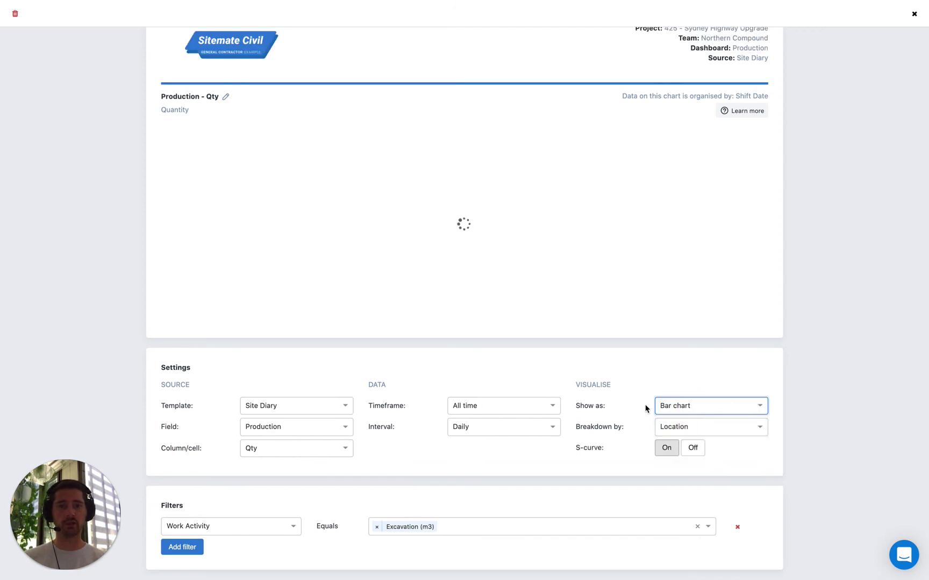
pyautogui.click(673, 406)
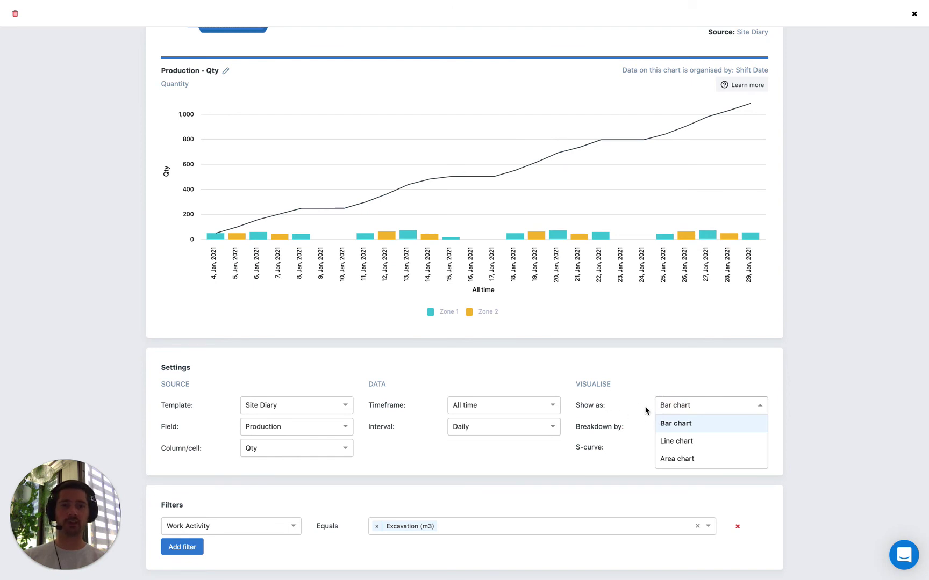
pyautogui.click(647, 412)
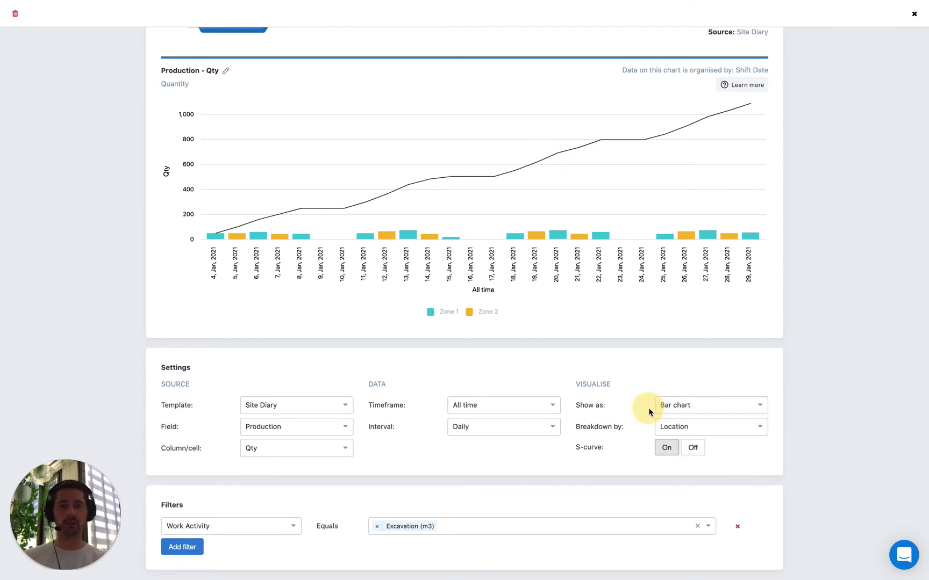
# Step: Turn off the S-curve and switch the chart's source field to Internal Labour, charting Total hours
pyautogui.click(691, 447)
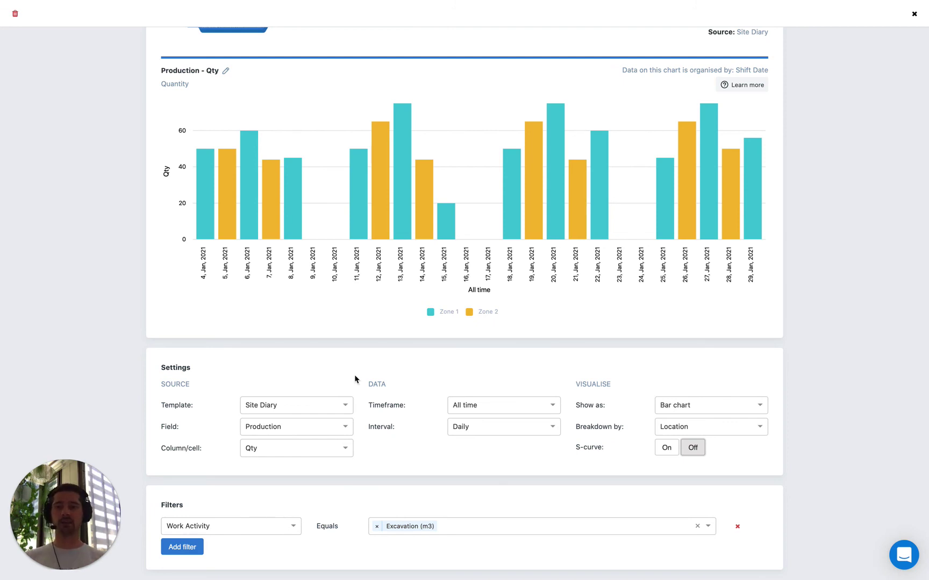
pyautogui.click(301, 431)
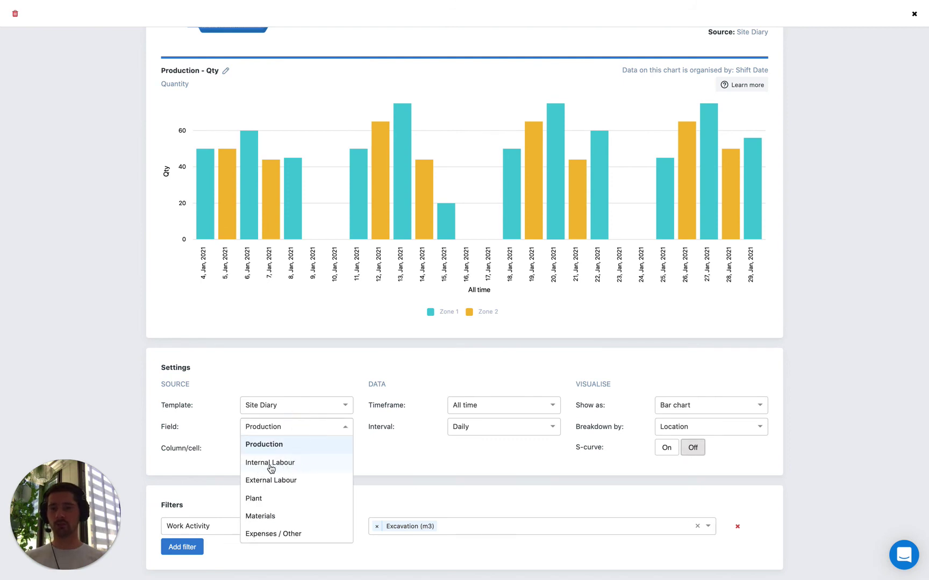
pyautogui.click(300, 464)
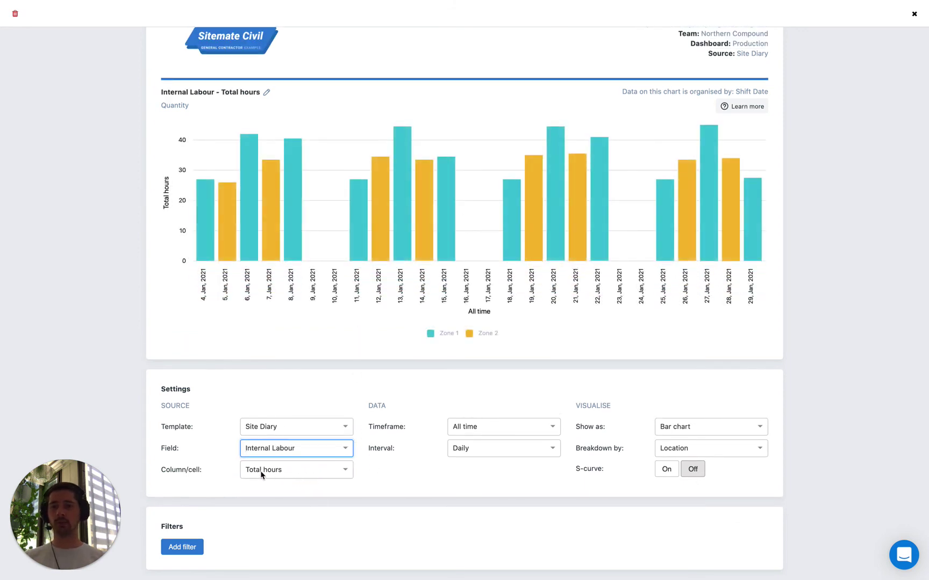
pyautogui.click(290, 469)
pyautogui.click(379, 474)
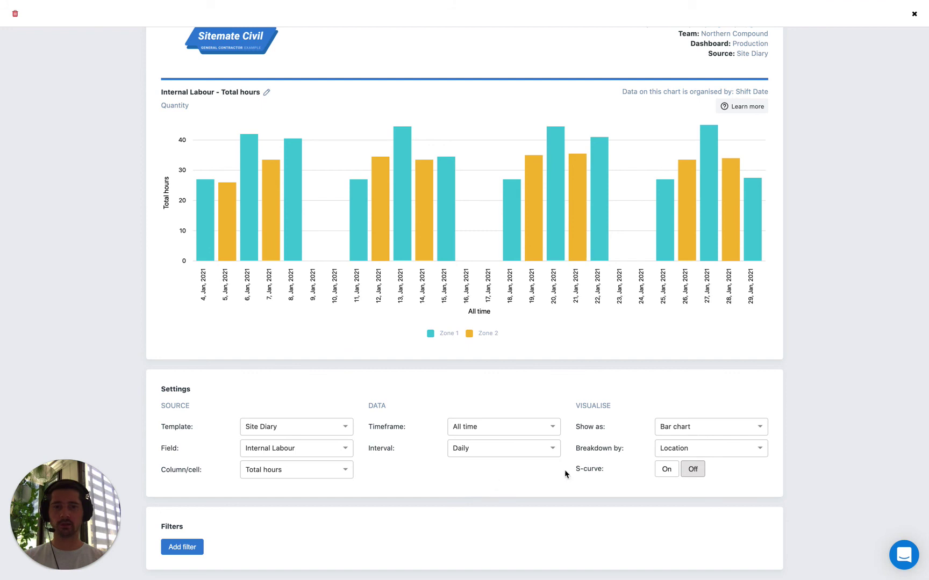
# Step: Break the internal labour bar chart down by Name and inspect individual workers' hours on 8 January 2021
pyautogui.click(685, 451)
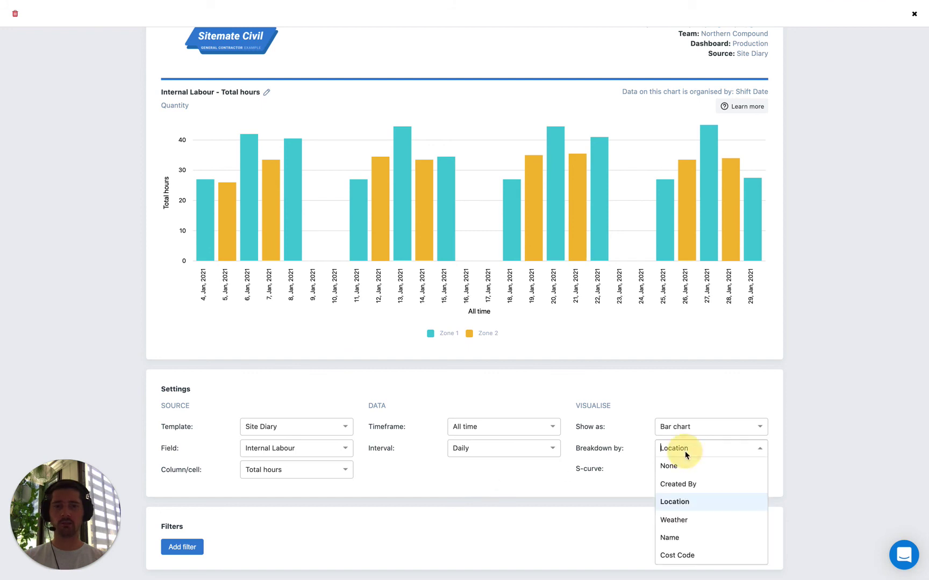
pyautogui.click(647, 460)
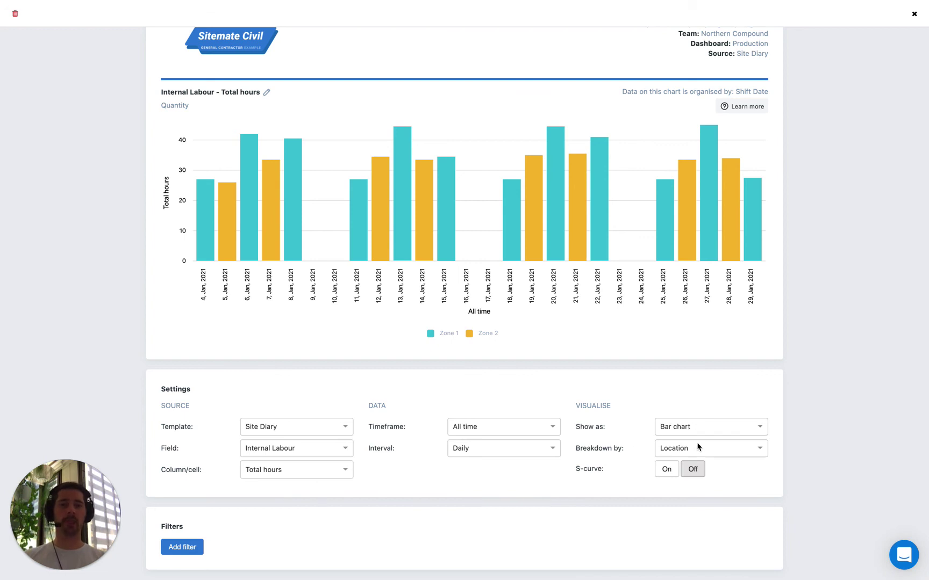
pyautogui.click(712, 452)
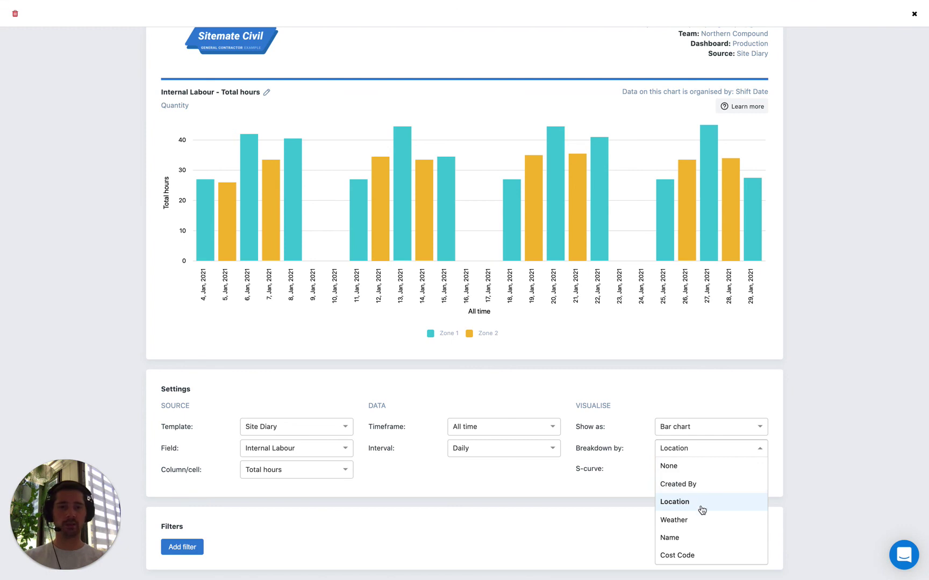
pyautogui.click(675, 539)
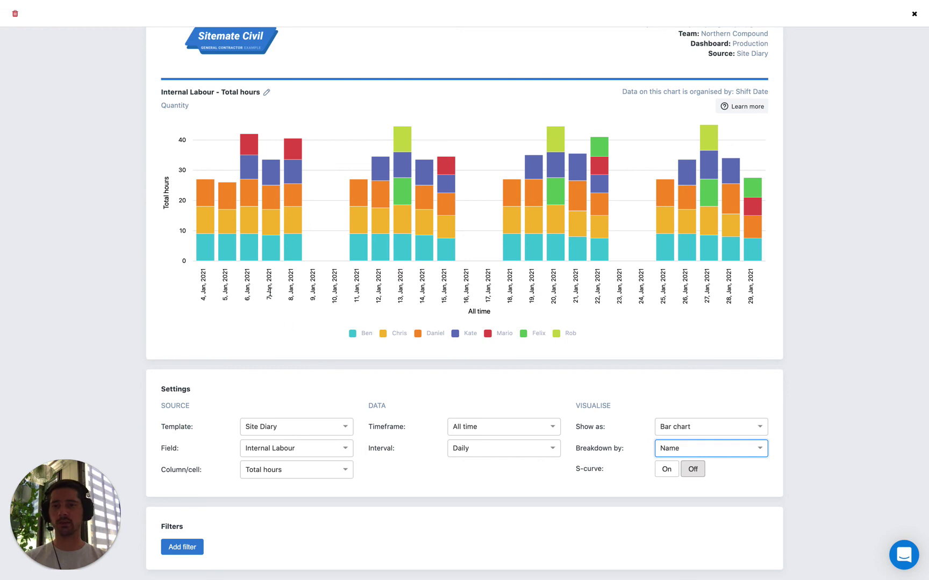
pyautogui.moveTo(297, 155)
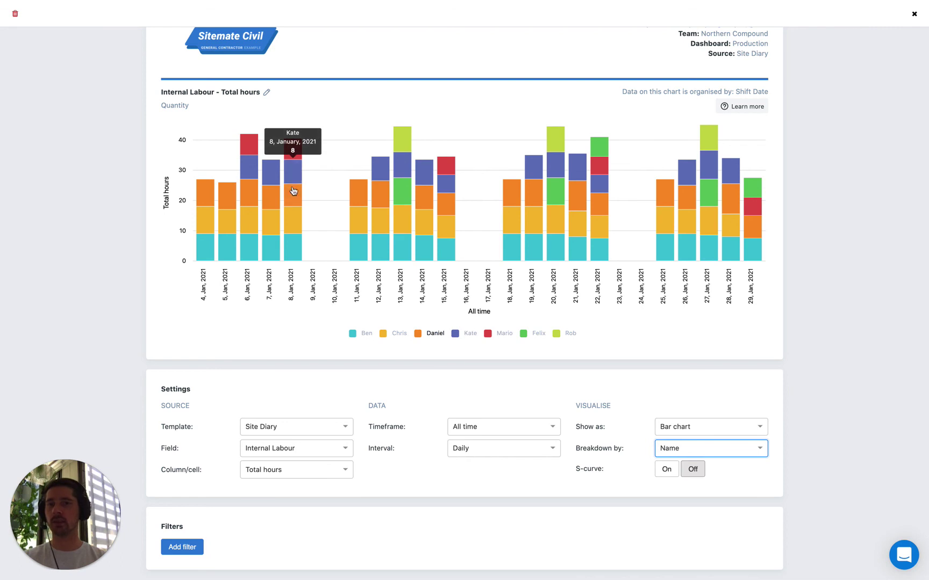
pyautogui.moveTo(293, 196)
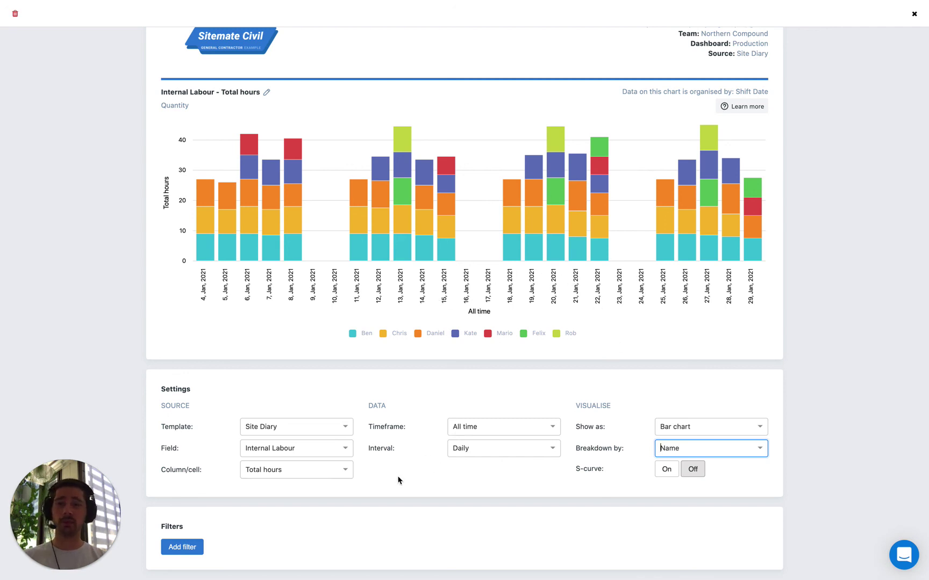
# Step: Show the labour hours as an area chart and inspect the cumulative hours per worker at the last date
pyautogui.click(718, 429)
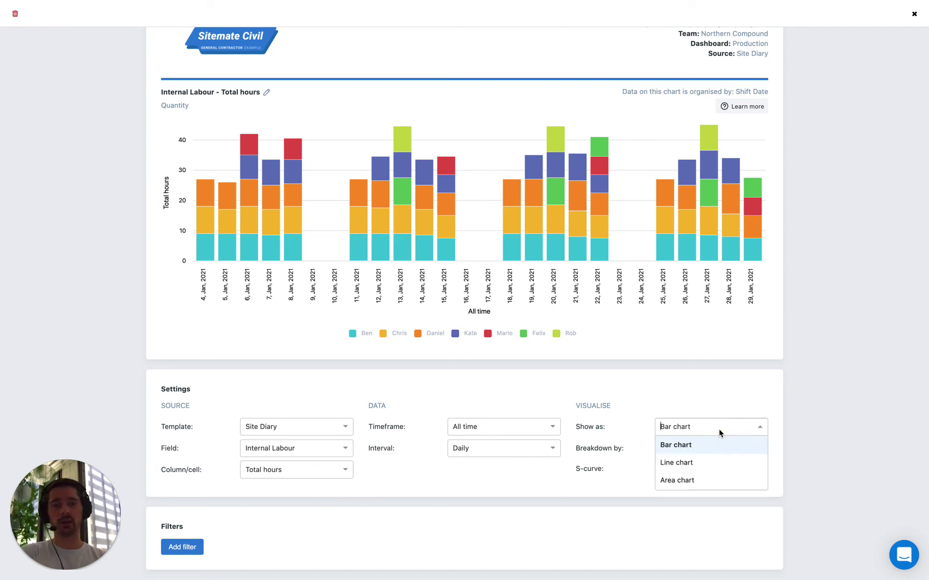
pyautogui.click(693, 481)
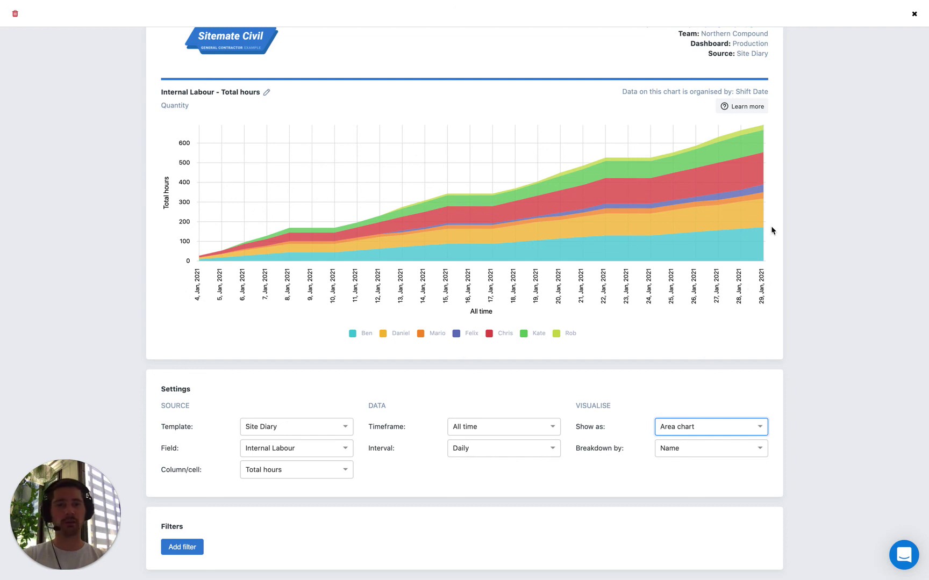
pyautogui.moveTo(762, 144)
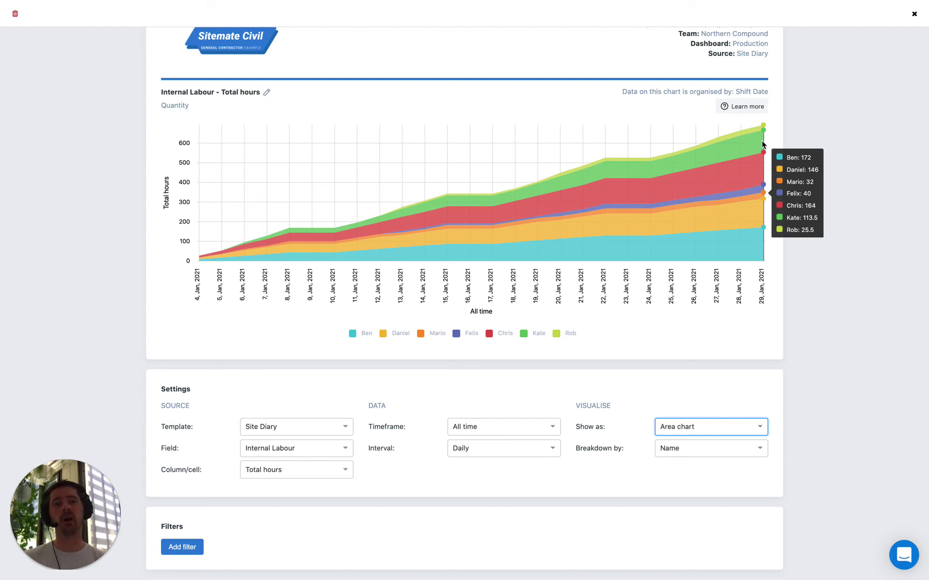
# Step: Add a chart filter where Name equals the second worker in the list
pyautogui.click(195, 550)
pyautogui.click(206, 548)
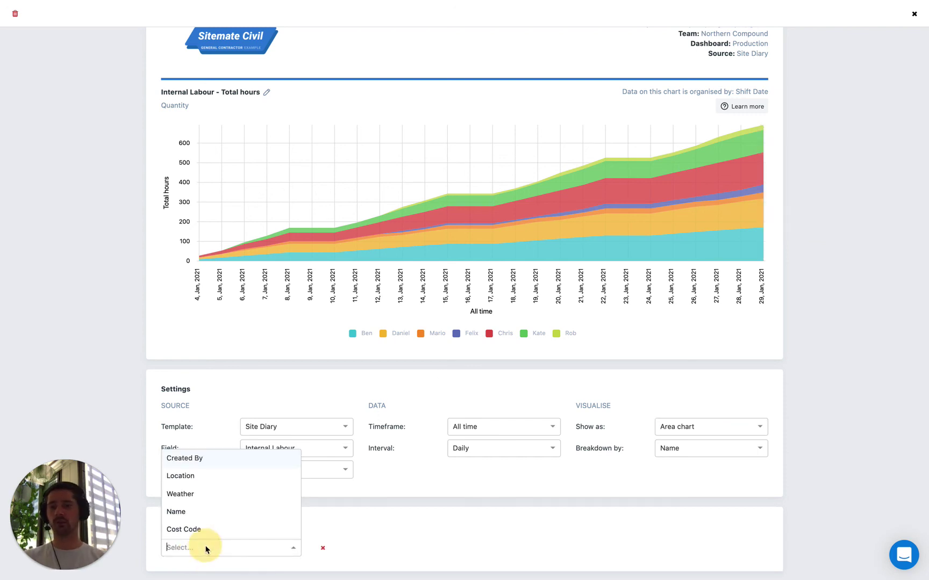
pyautogui.click(199, 515)
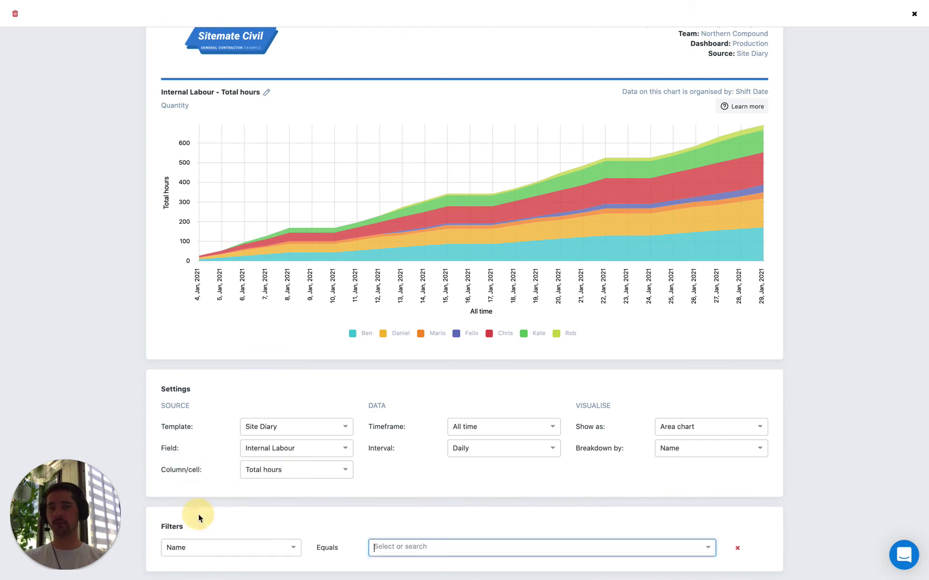
pyautogui.click(395, 547)
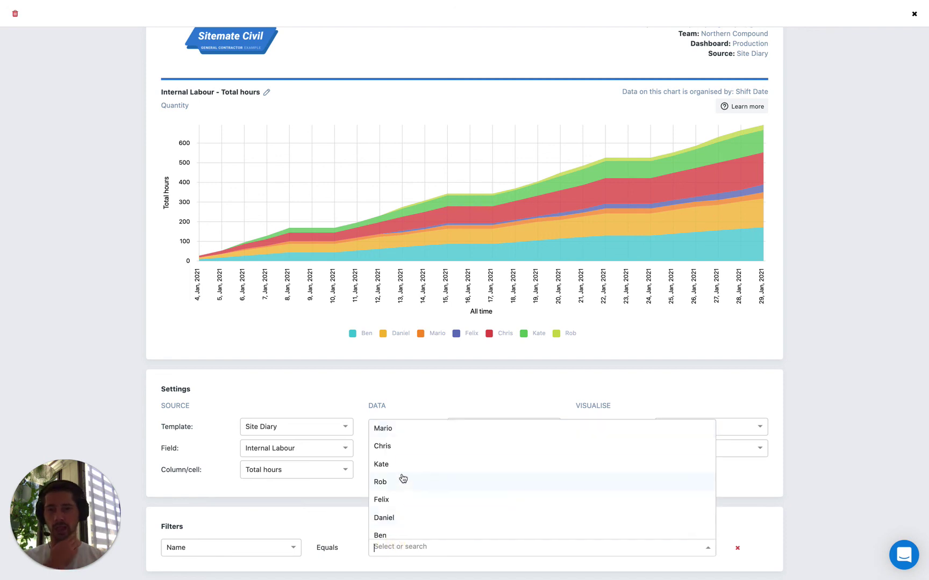
pyautogui.click(396, 450)
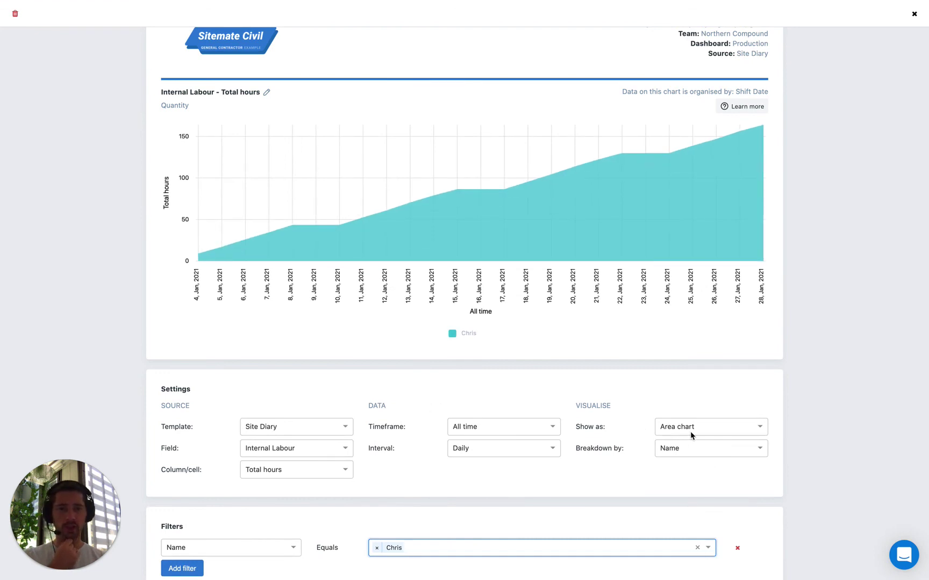
# Step: Break the filtered worker's hours down by Location and inspect the chart at its last date
pyautogui.click(676, 450)
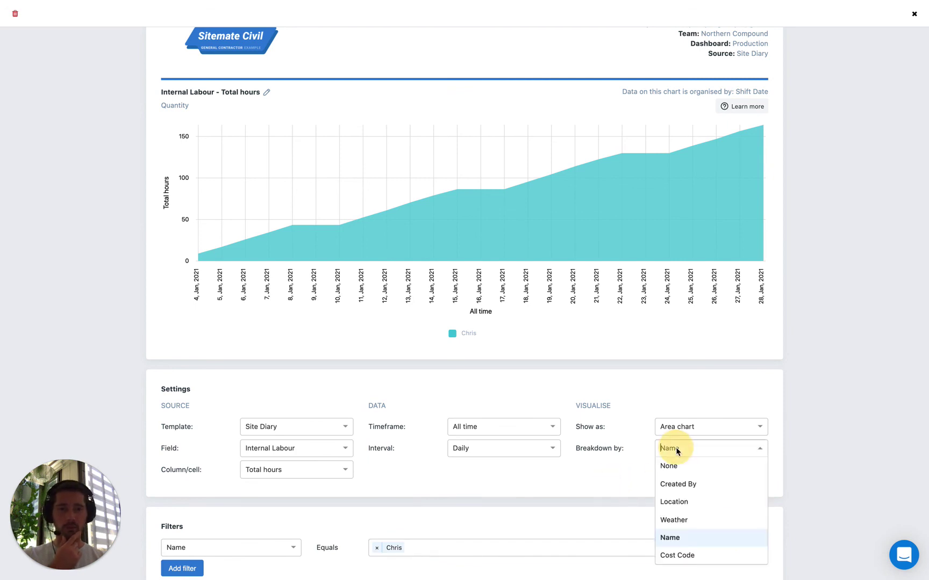
pyautogui.click(691, 504)
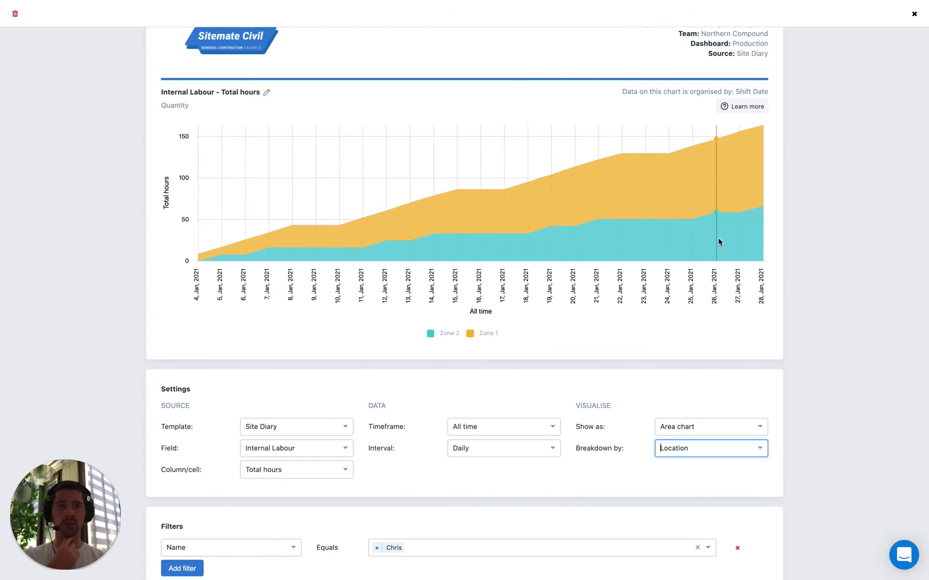
pyautogui.moveTo(760, 228)
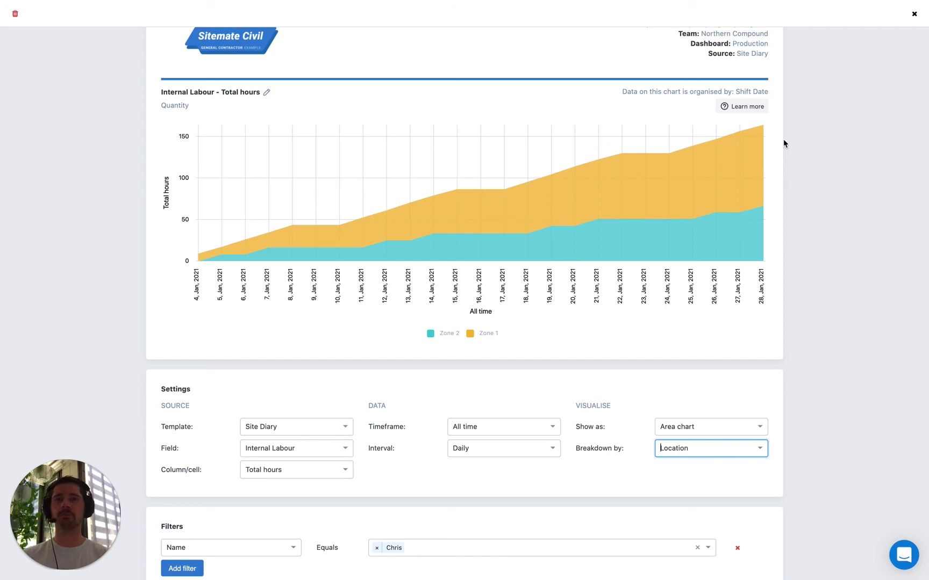
# Step: Rename the chart to "Total Labour Hours" followed by the filtered worker's first name in parentheses
pyautogui.click(209, 97)
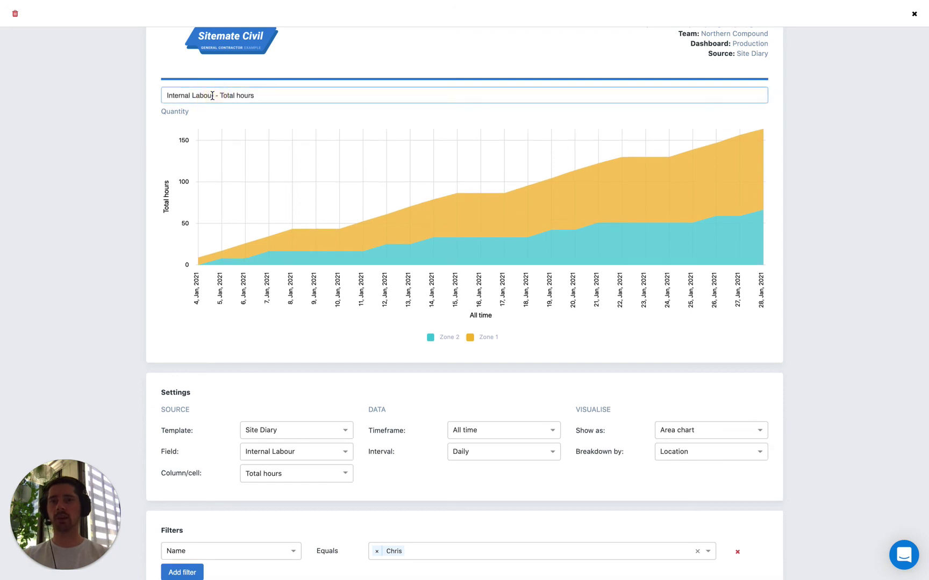
pyautogui.hotkey('ctrl', 'a')
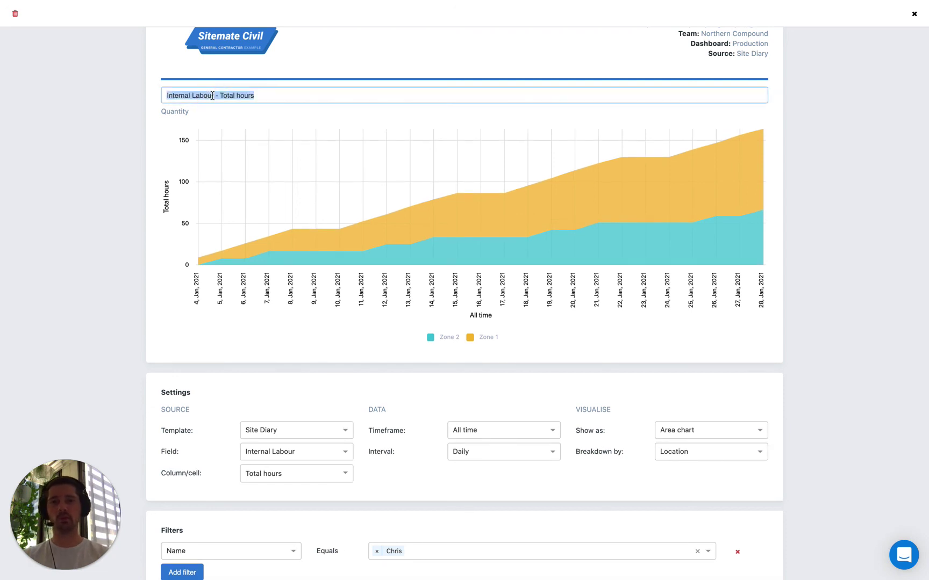
pyautogui.write('Total ')
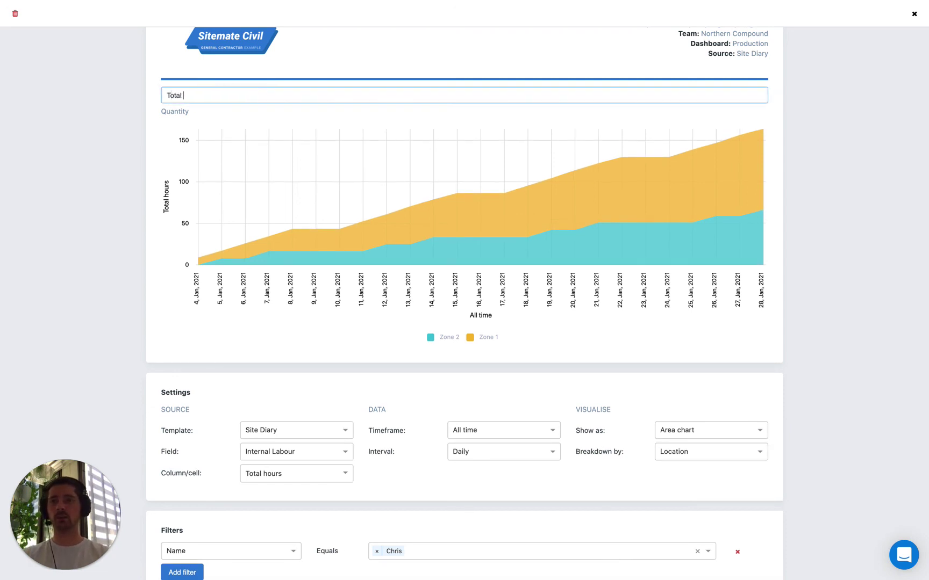
pyautogui.write('Labour Hours (Chris)')
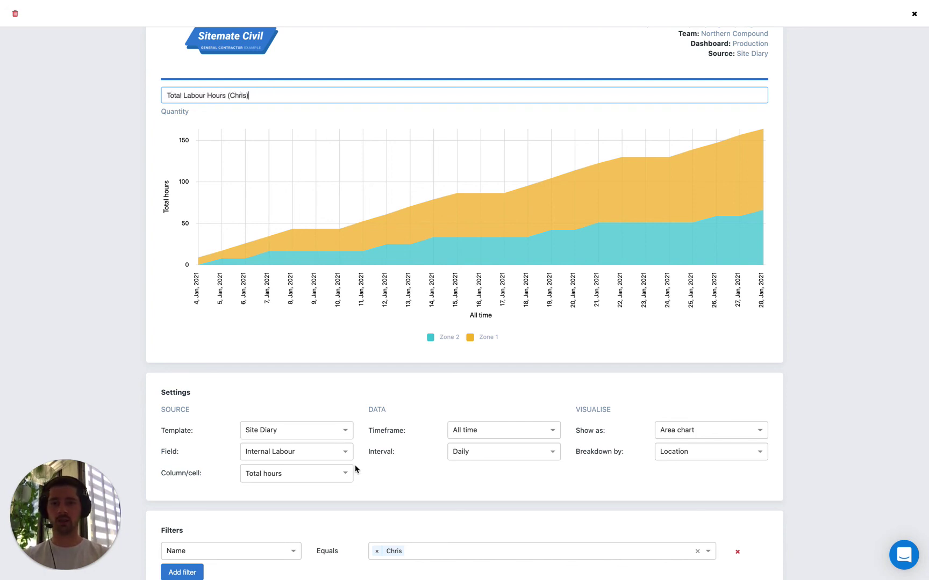
pyautogui.click(170, 143)
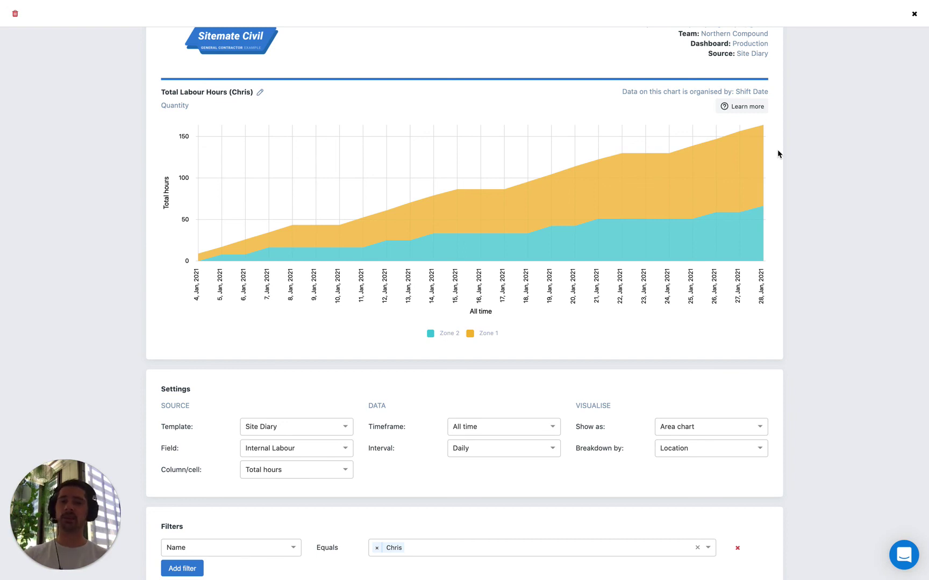
pyautogui.scroll(-1, 655, 460)
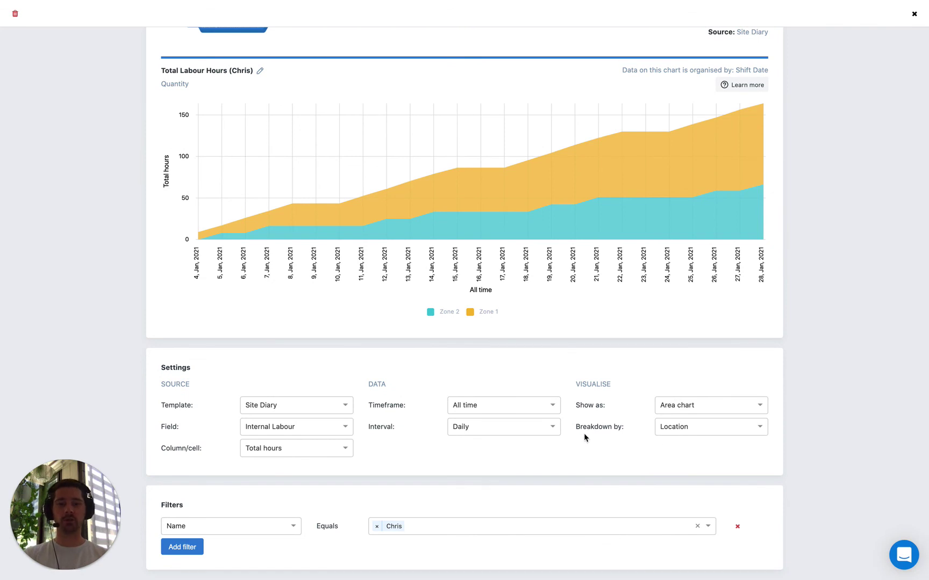
pyautogui.click(671, 431)
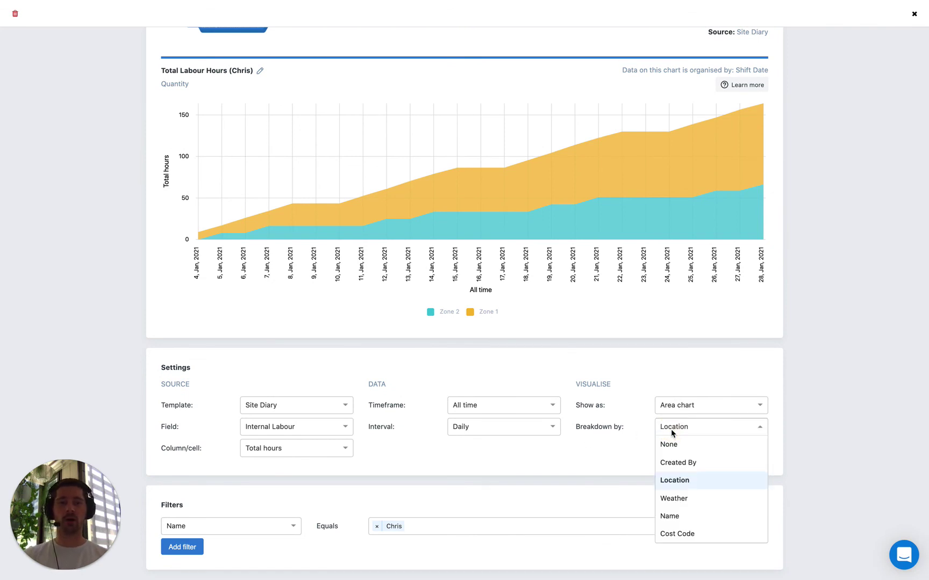
pyautogui.click(522, 469)
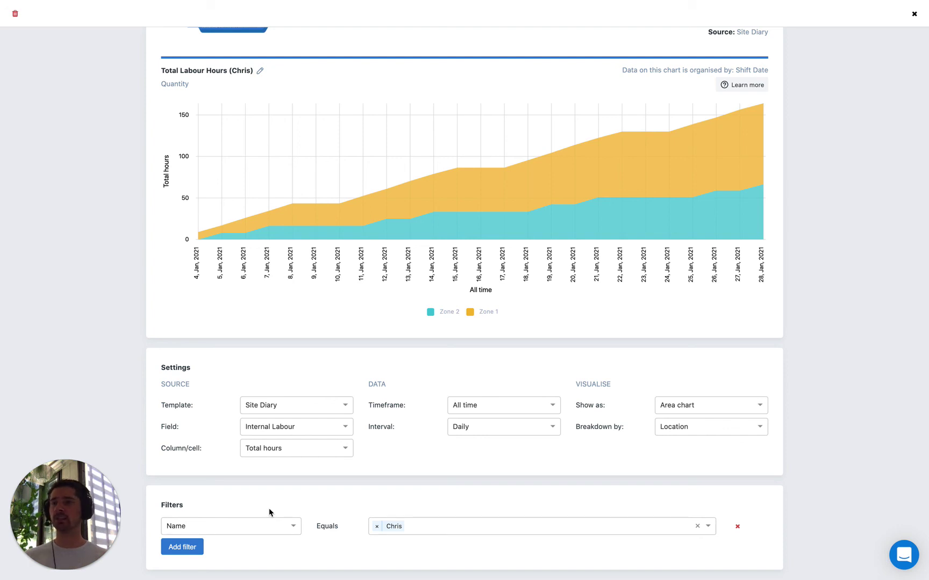
pyautogui.scroll(2, 793, 422)
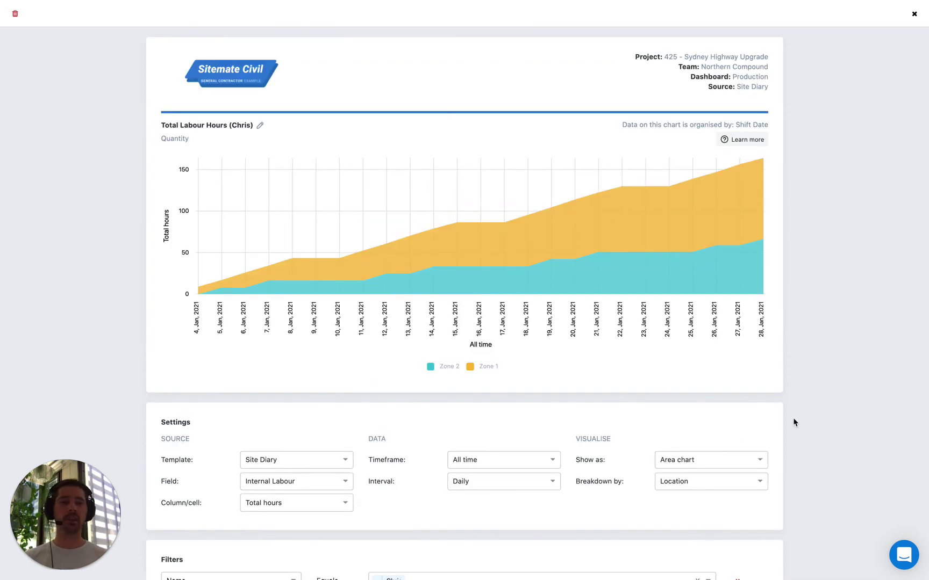